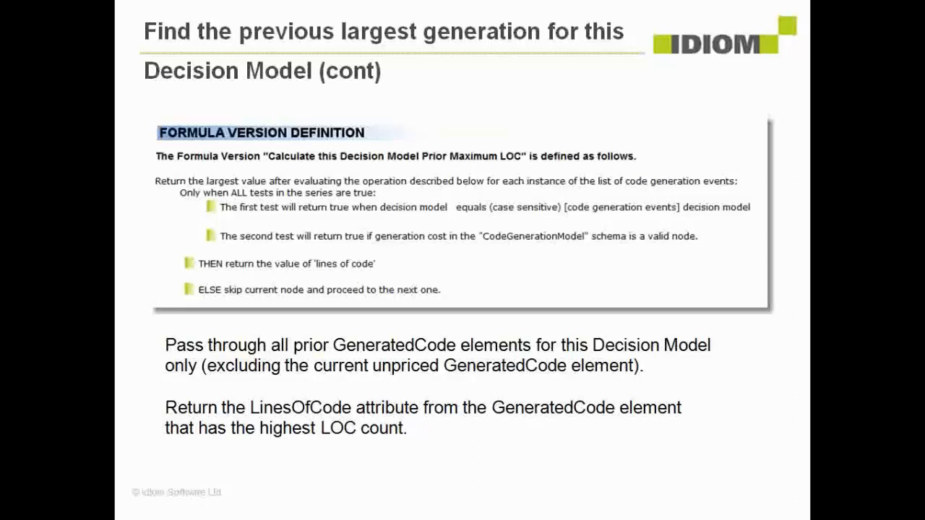
# - End the slideshow and switch to XMLSPY to view the GeneratedCode attributes in CodeGenerationModel.xsd
pyautogui.press('Escape')
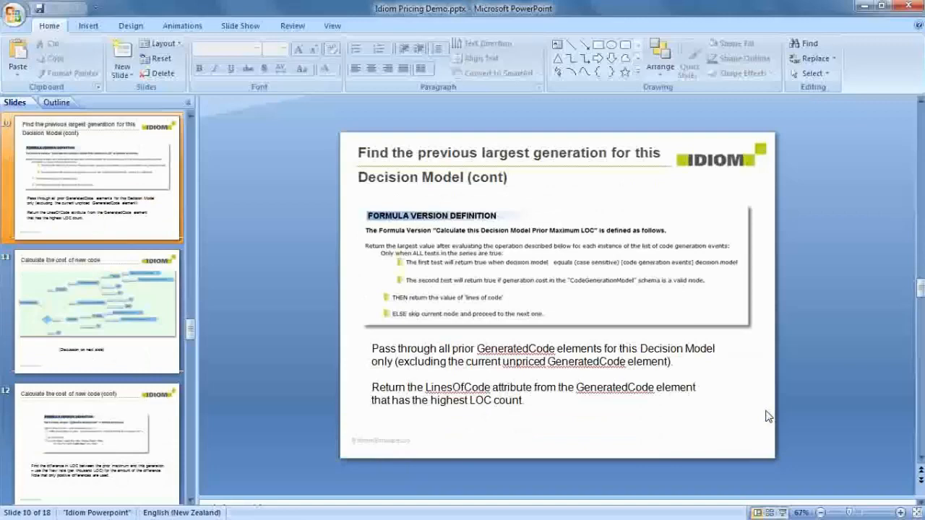
pyautogui.moveTo(6, 266)
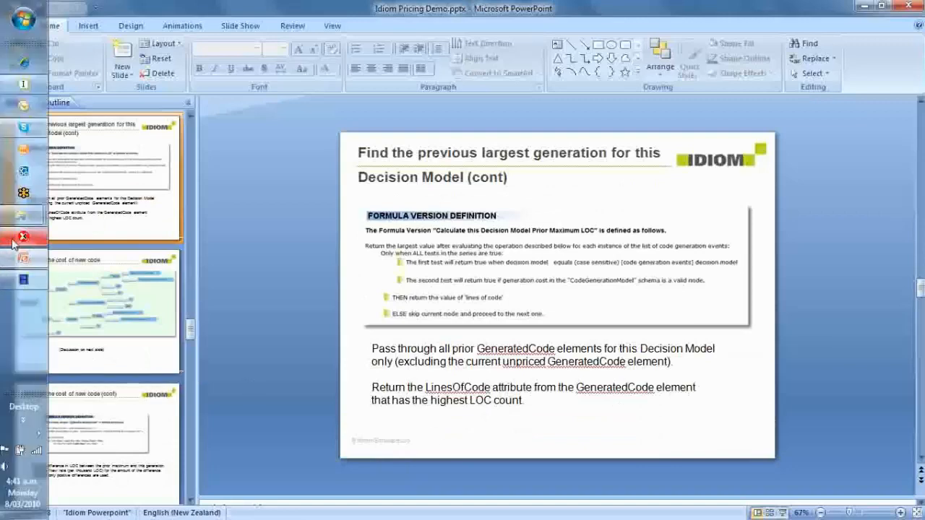
pyautogui.click(13, 242)
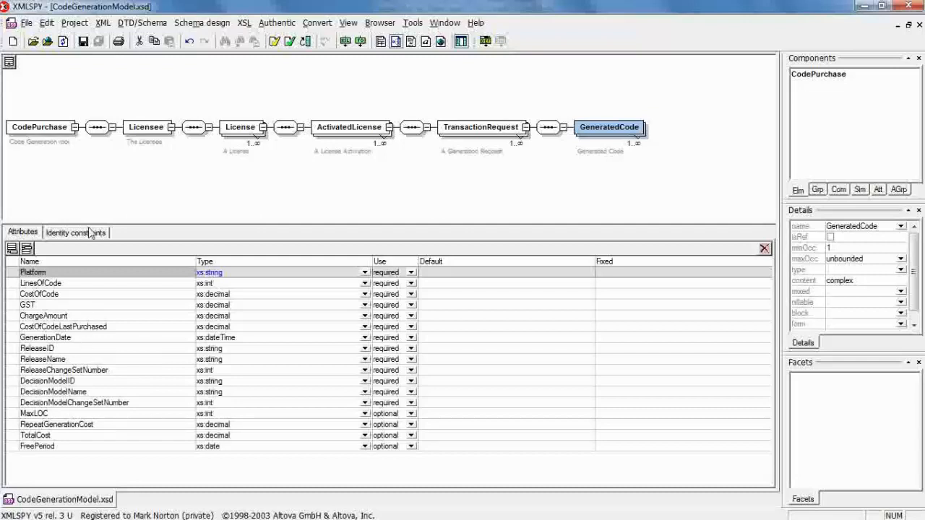
# - Switch to Idiom Decision Manager and create a new repository with the default name "New Repository"
pyautogui.moveTo(3, 124)
pyautogui.click(11, 86)
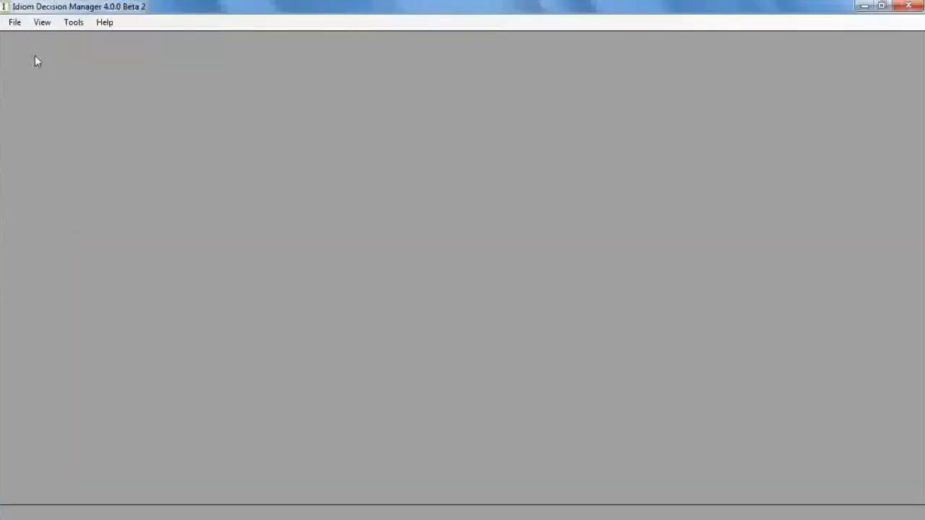
pyautogui.click(14, 23)
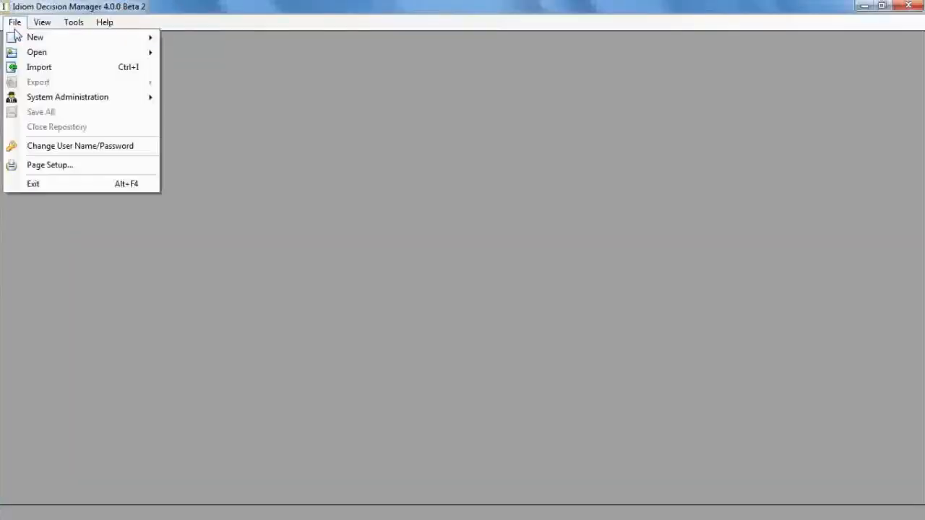
pyautogui.moveTo(56, 44)
pyautogui.click(180, 38)
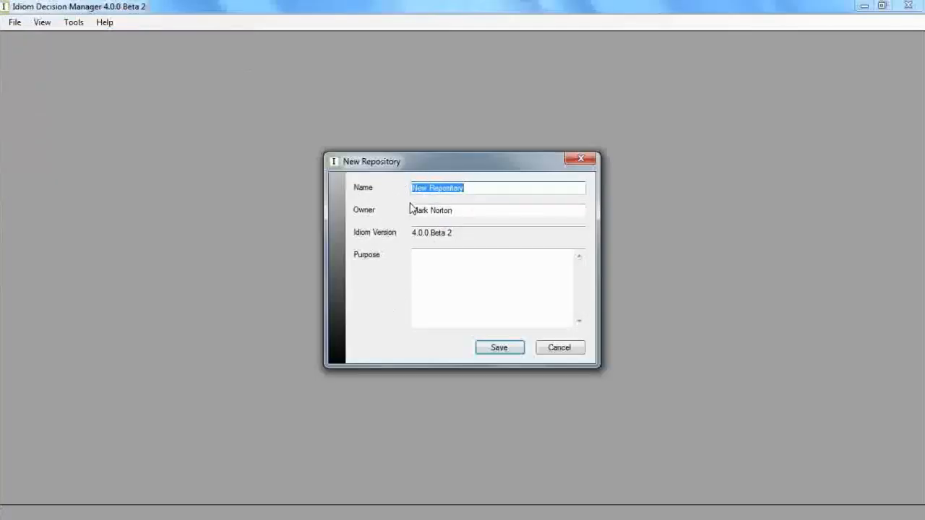
pyautogui.click(490, 351)
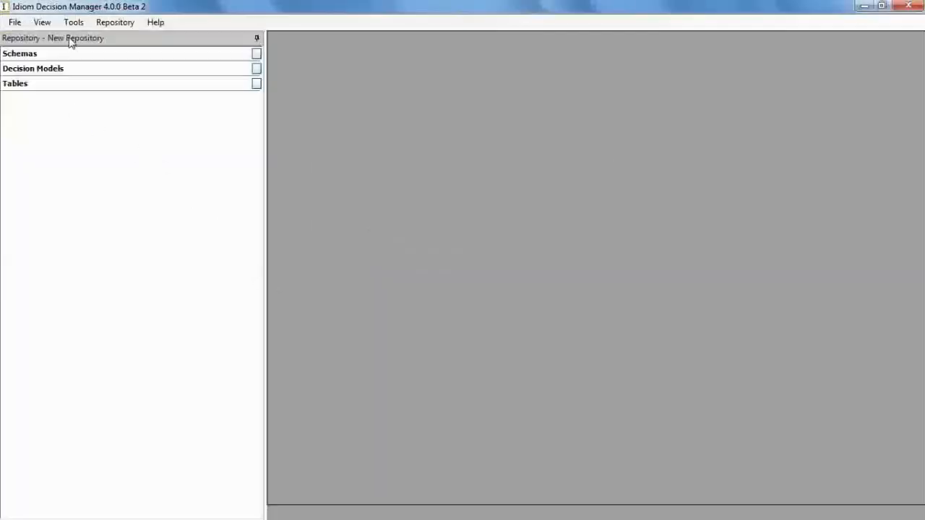
# - Add CodeGenerationModel.xsd from the Idiom Demonstration folder as a source schema in Schema Administration
pyautogui.click(74, 22)
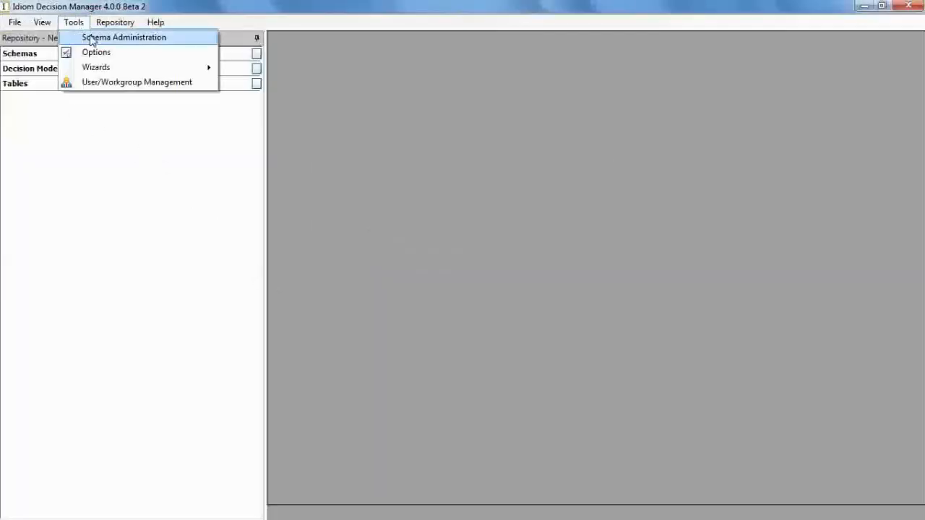
pyautogui.click(99, 38)
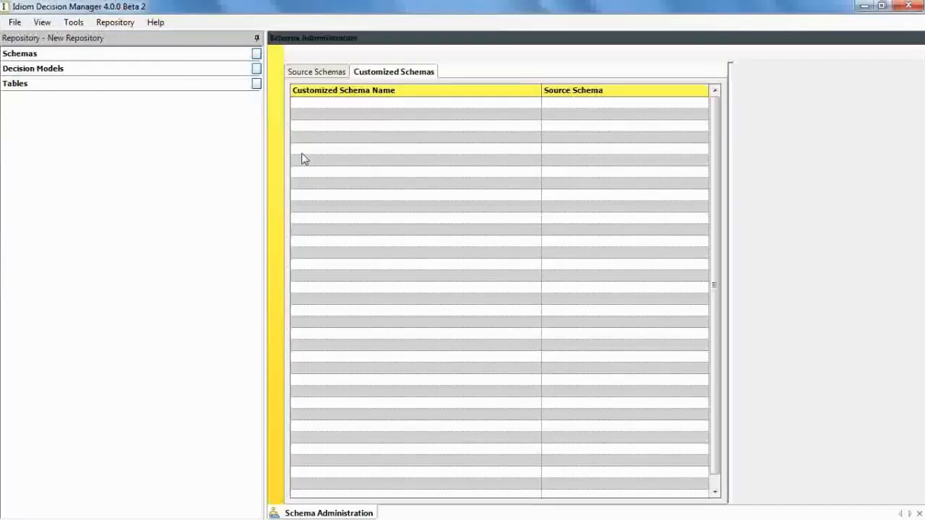
pyautogui.click(303, 75)
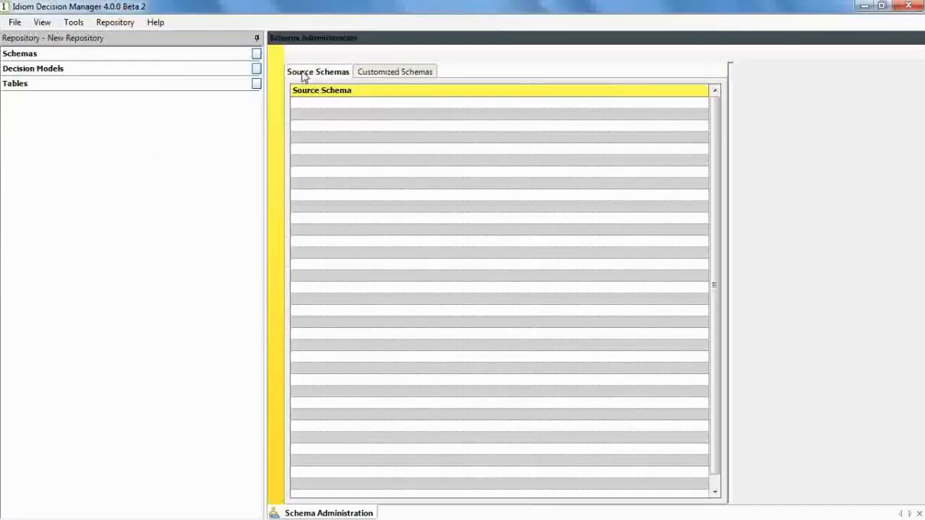
pyautogui.rightClick(312, 109)
pyautogui.click(365, 115)
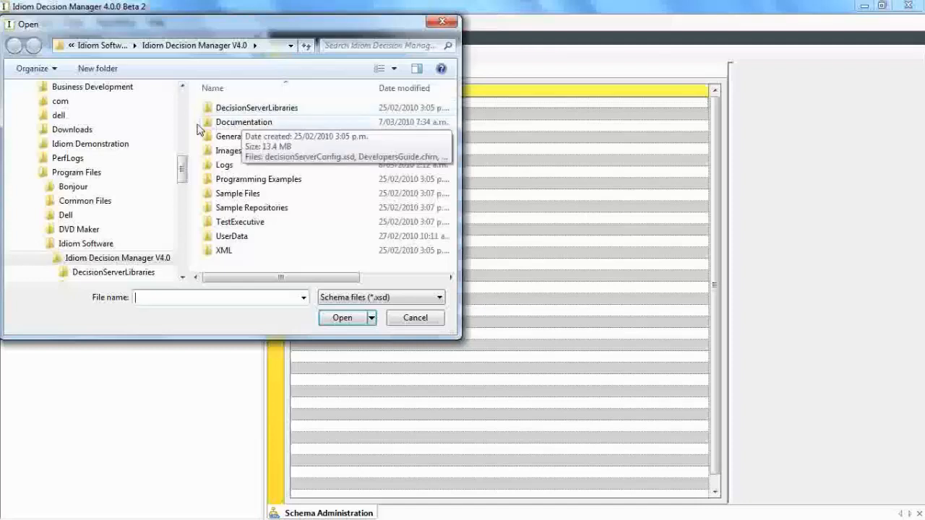
pyautogui.click(94, 144)
pyautogui.click(272, 109)
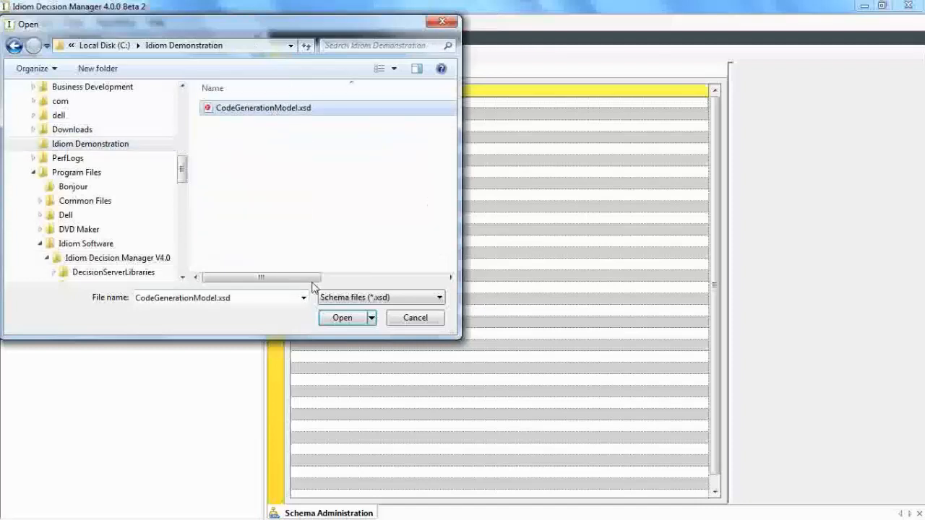
pyautogui.click(346, 322)
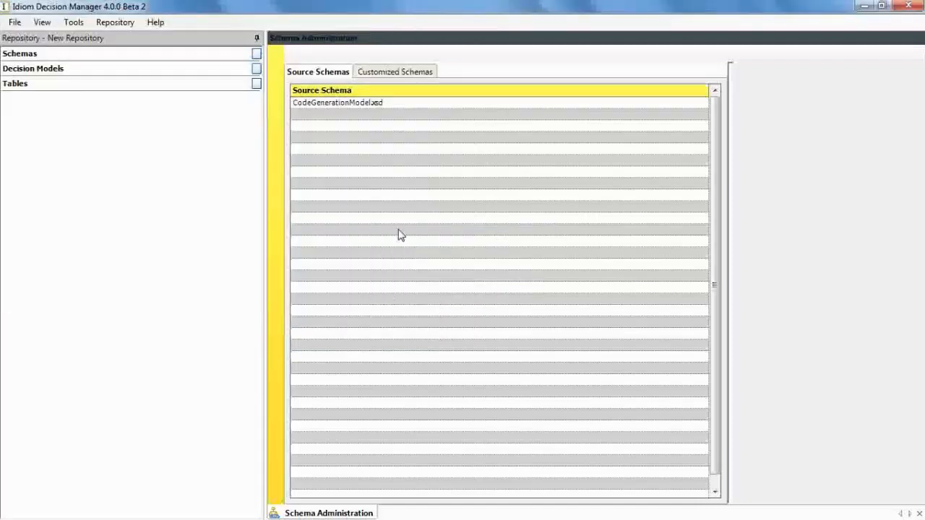
# - Start a customized schema from CodeGenerationModel.xsd, widen its node view and expand the entire CodePurchase tree
pyautogui.rightClick(370, 102)
pyautogui.click(409, 112)
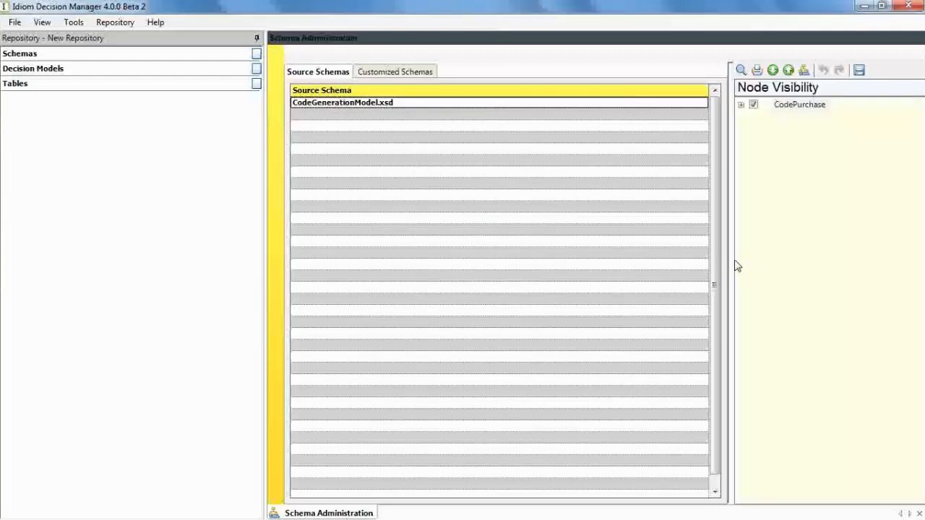
pyautogui.moveTo(719, 261); pyautogui.dragTo(633, 266)
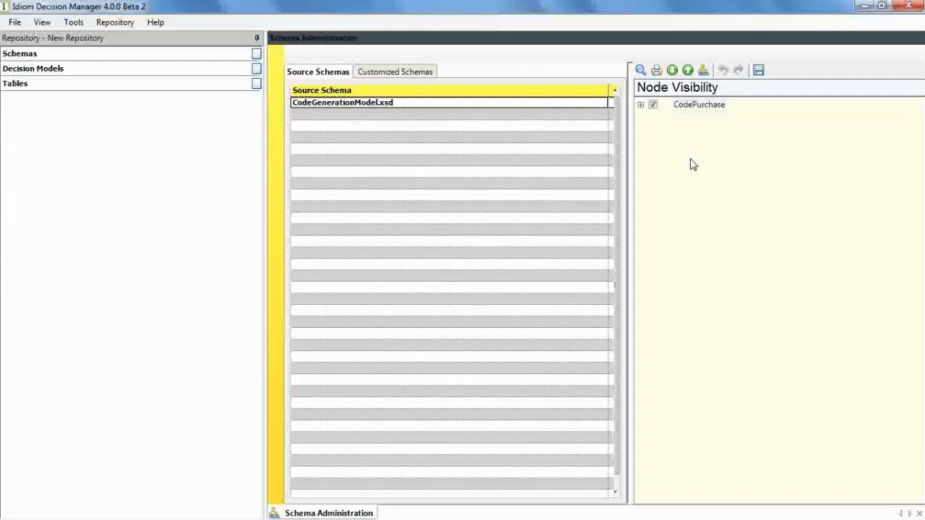
pyautogui.rightClick(688, 108)
pyautogui.click(709, 114)
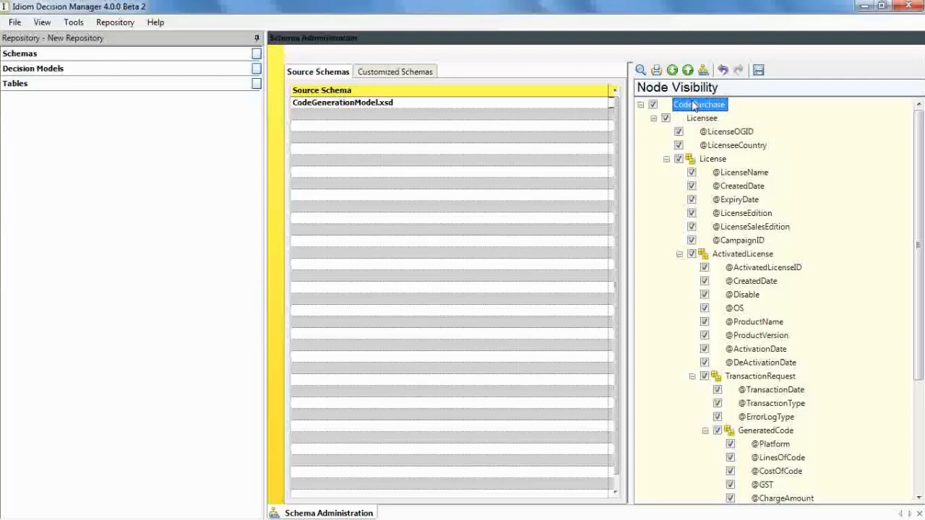
pyautogui.moveTo(918, 190); pyautogui.dragTo(875, 183)
# - In the Output View, mark CostOfCode, GST, ChargeAmount, MaxLOC, RepeatGenerationCost, TotalCost and FreePeriod under GeneratedCode as outputs
pyautogui.click(703, 70)
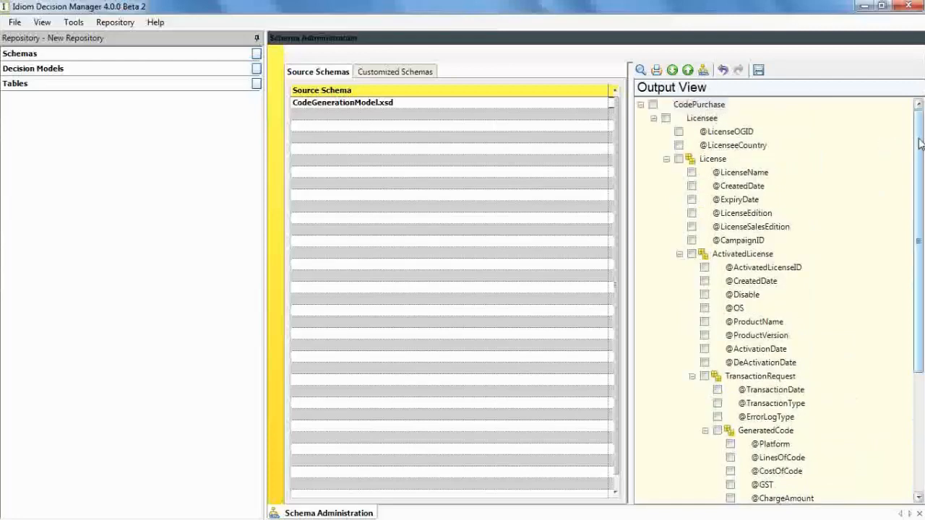
pyautogui.moveTo(919, 143); pyautogui.dragTo(919, 263)
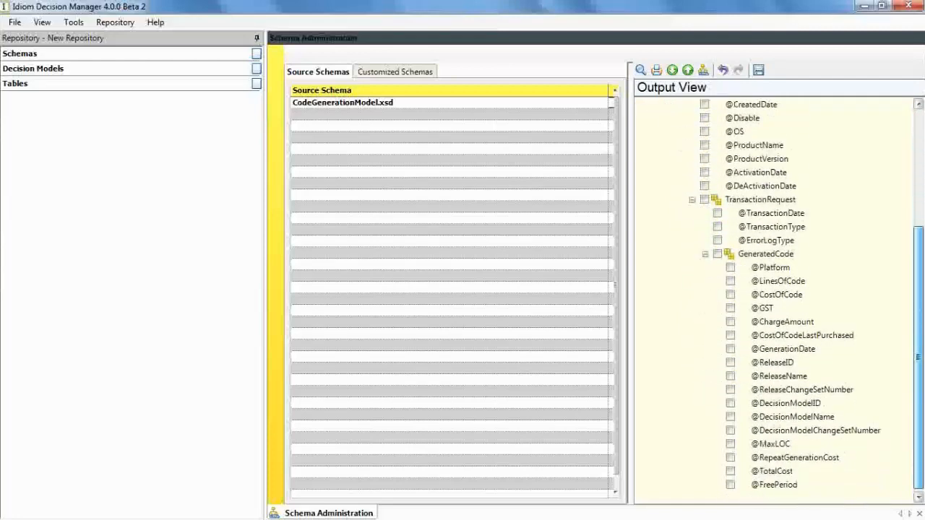
pyautogui.click(729, 295)
pyautogui.click(729, 308)
pyautogui.click(729, 322)
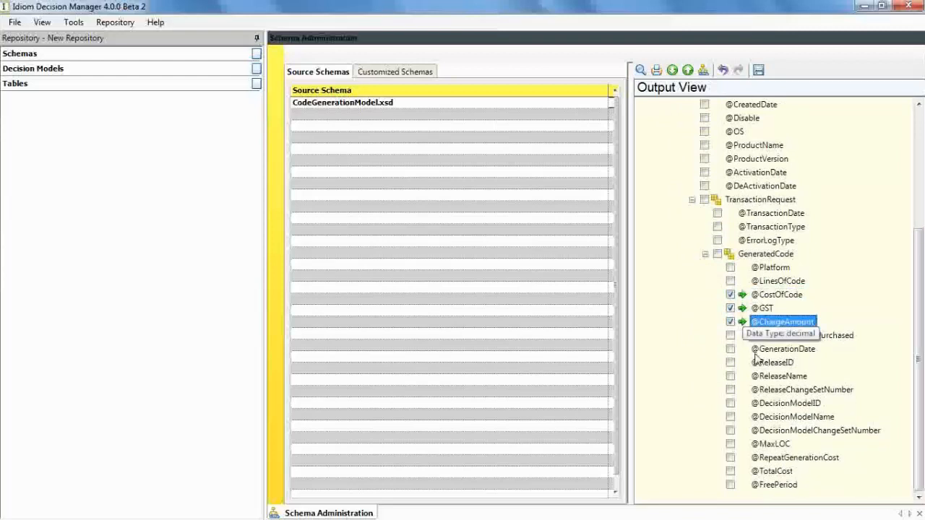
pyautogui.click(730, 443)
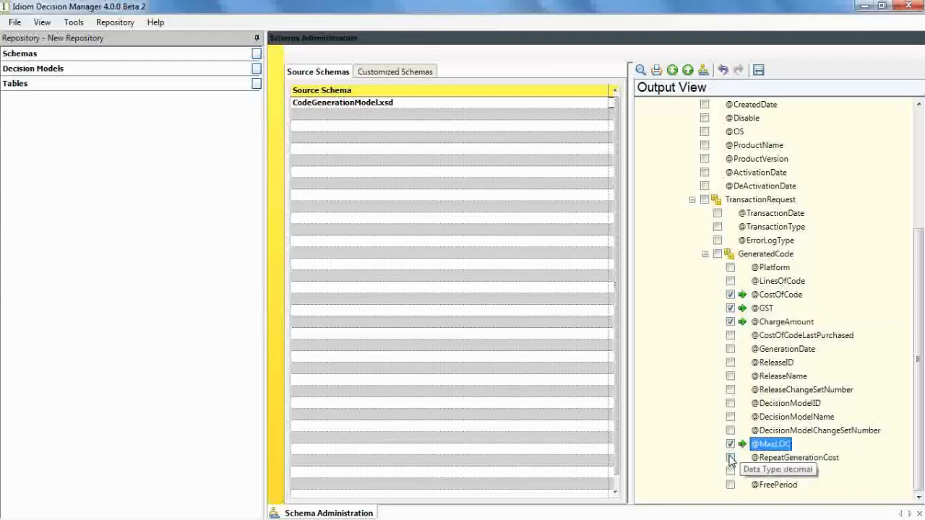
pyautogui.click(730, 457)
pyautogui.click(730, 471)
pyautogui.click(729, 485)
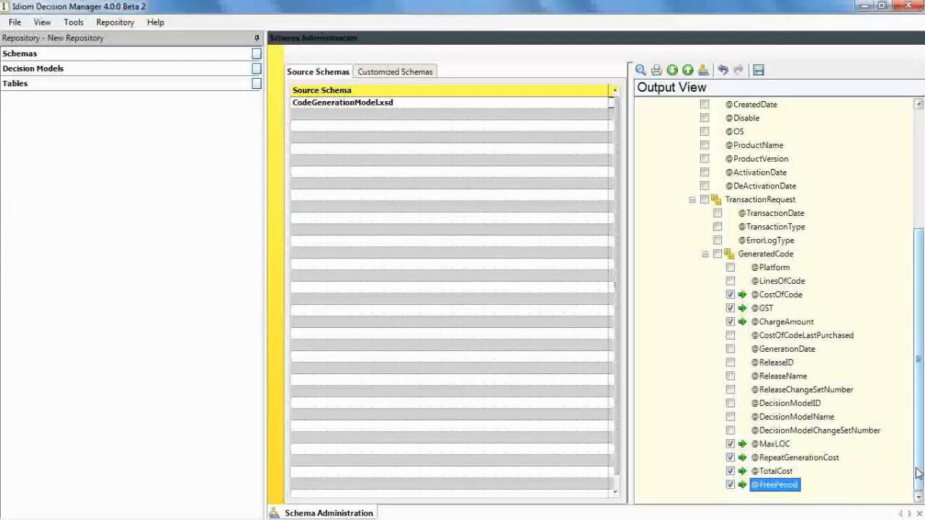
# - Save the customized schema and show it in the repository's list of schemas
pyautogui.click(758, 70)
pyautogui.click(541, 267)
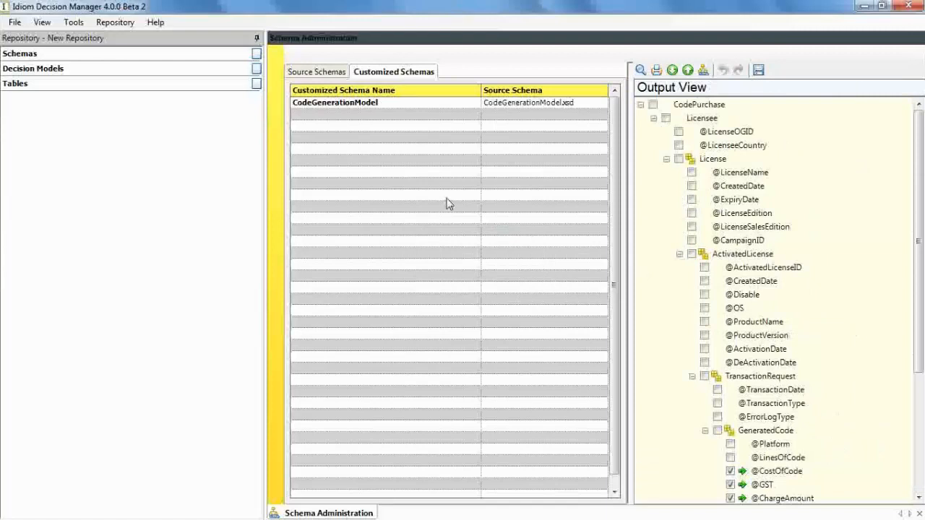
pyautogui.click(350, 104)
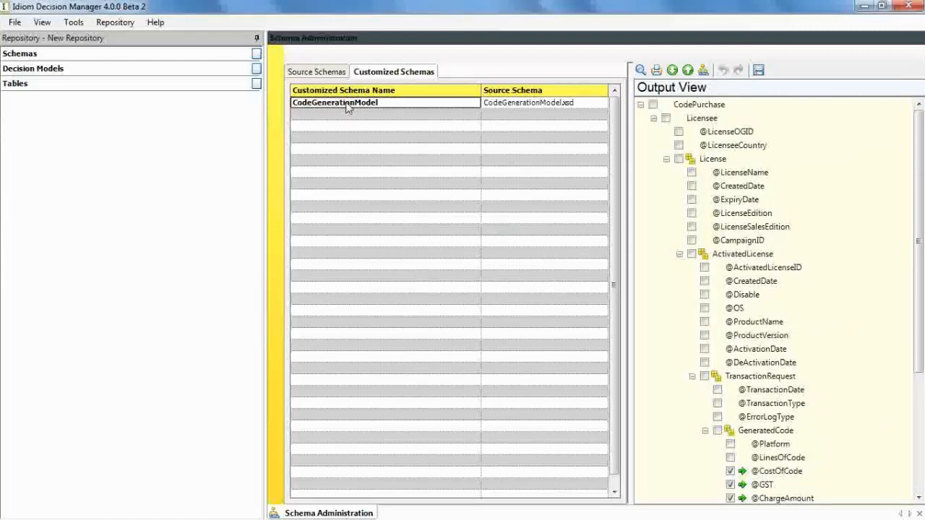
pyautogui.click(65, 55)
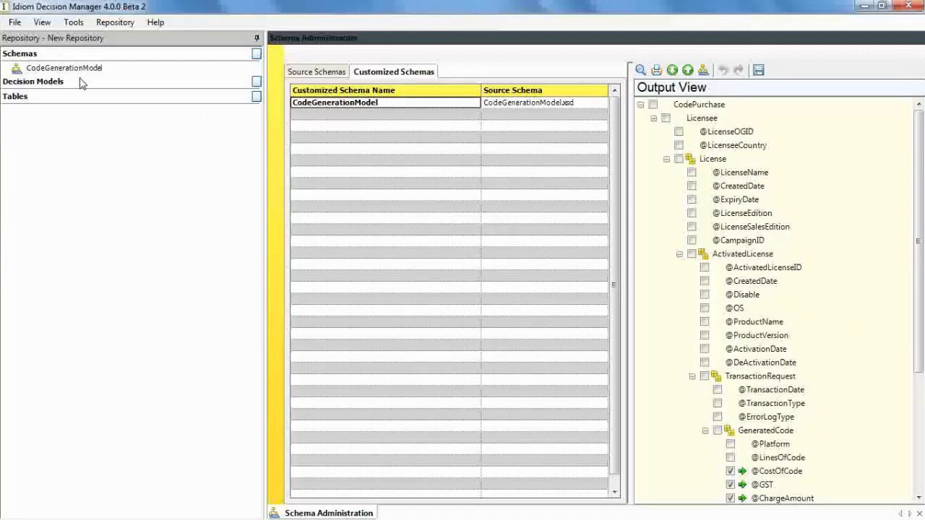
# - Create a decision model with the default name "New Decision Model" and attach the CodeGenerationModel schema to it
pyautogui.click(260, 89)
pyautogui.click(257, 83)
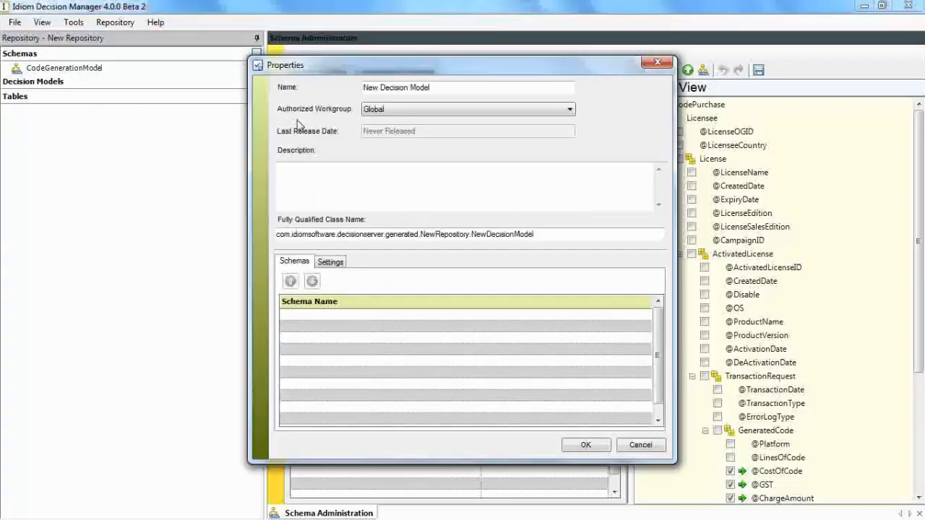
pyautogui.rightClick(377, 319)
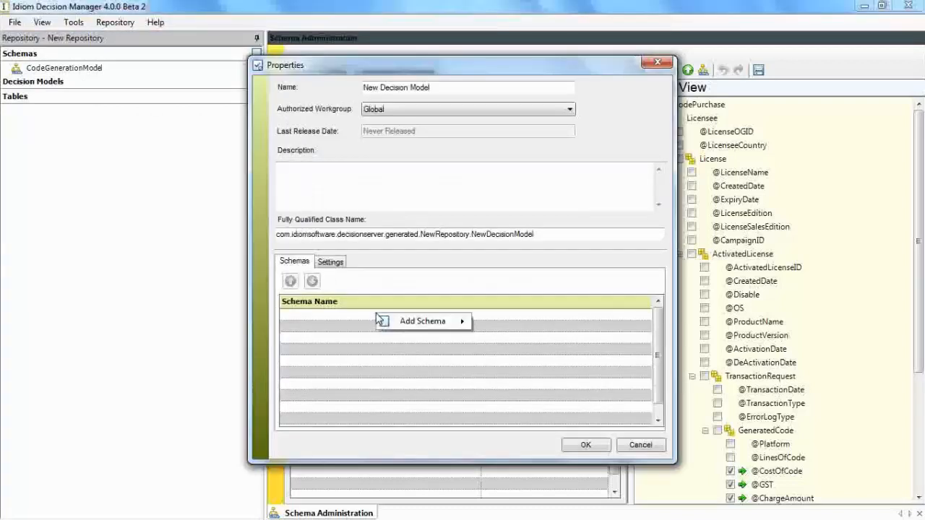
pyautogui.moveTo(431, 323)
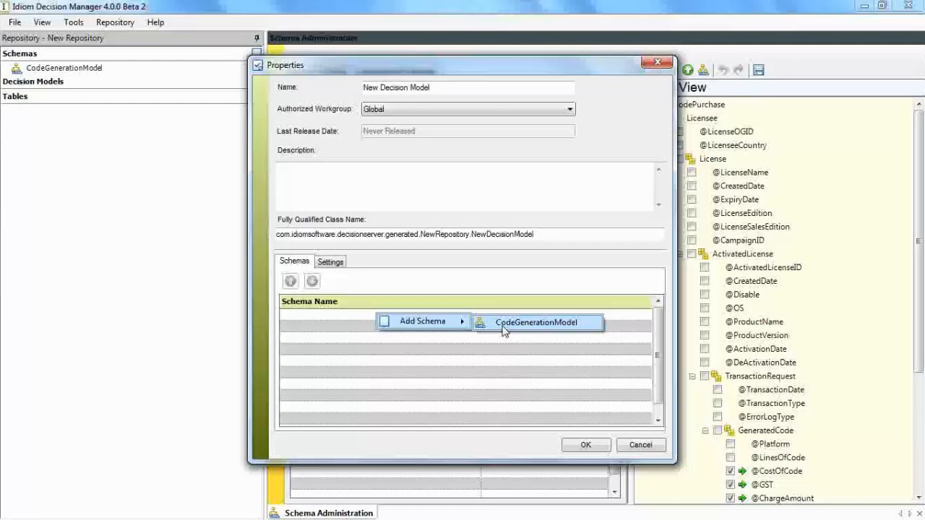
pyautogui.click(536, 322)
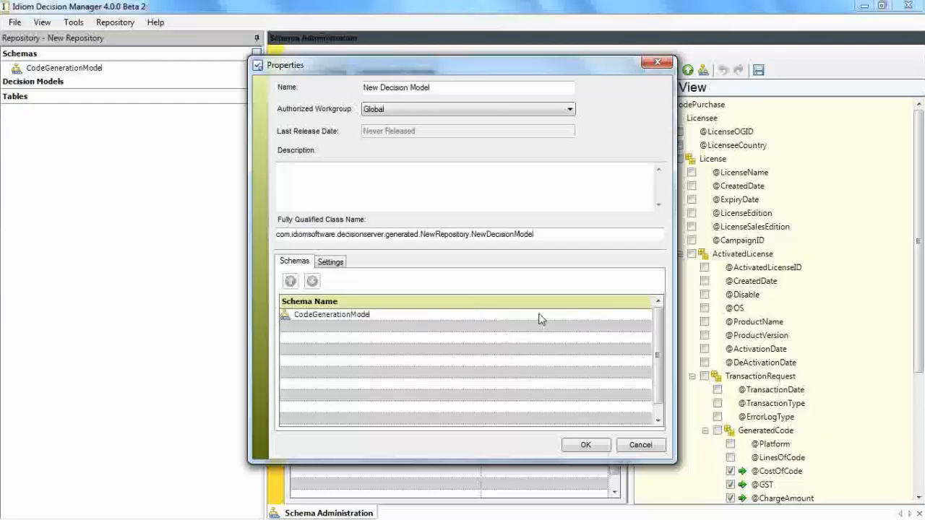
pyautogui.click(582, 445)
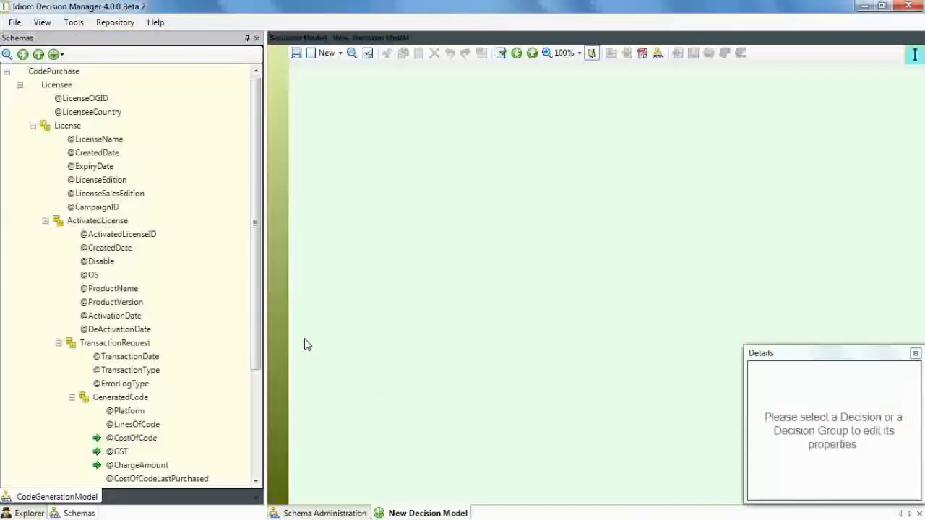
# - Add a decision group on the empty canvas based on the GeneratedCode schema node
pyautogui.moveTo(255, 289); pyautogui.dragTo(254, 410)
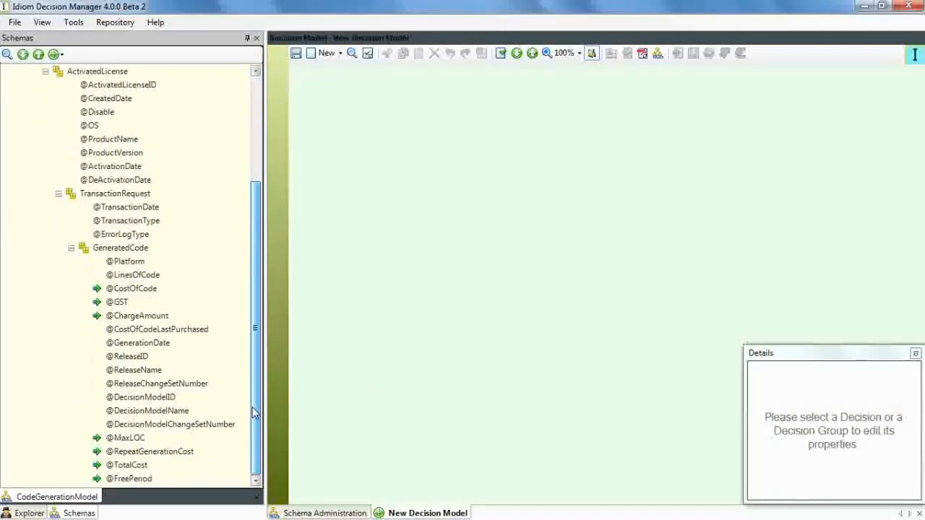
pyautogui.click(123, 248)
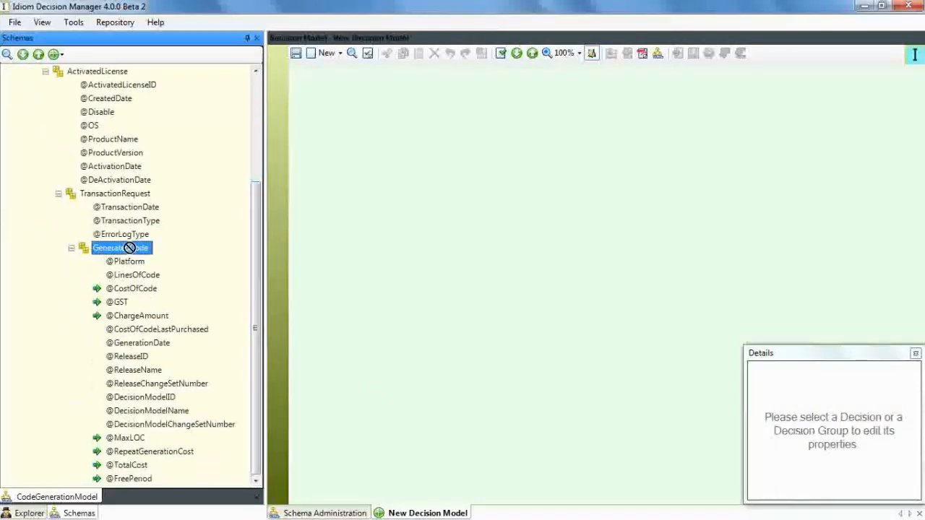
pyautogui.rightClick(343, 258)
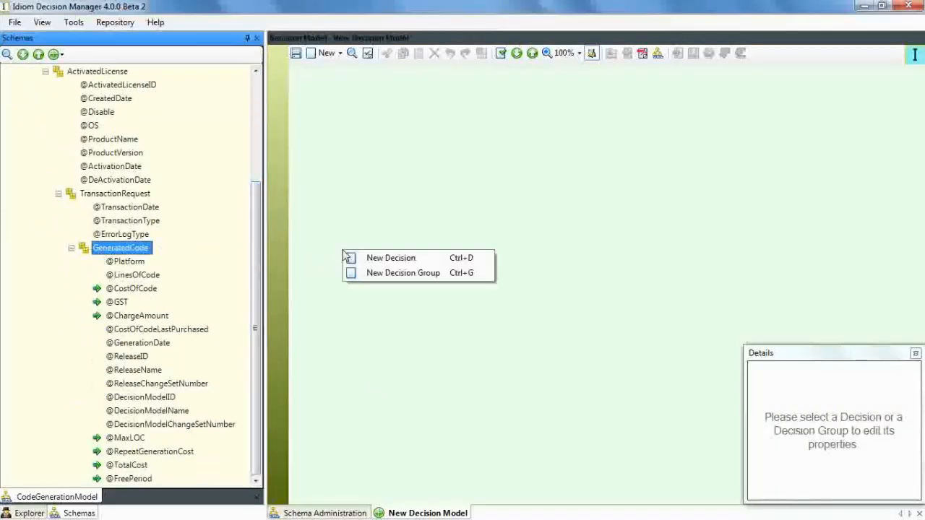
pyautogui.click(399, 273)
pyautogui.click(394, 303)
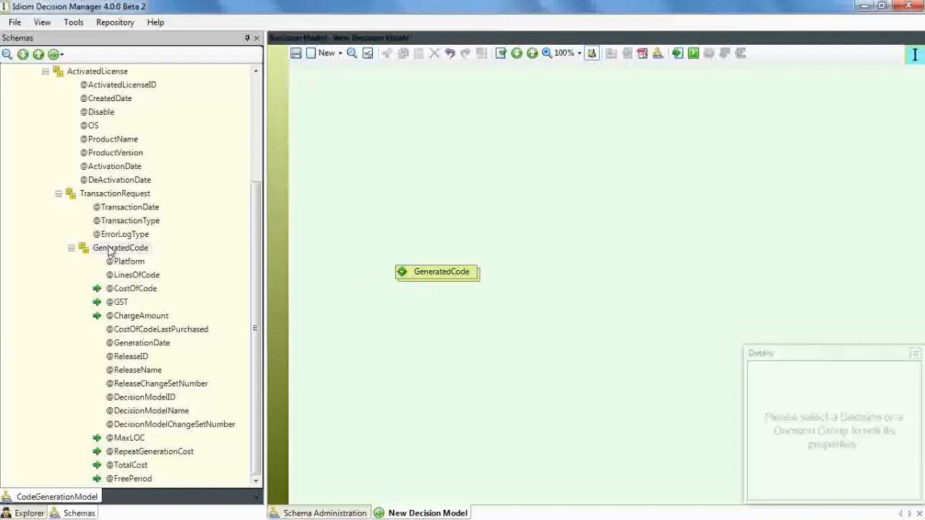
# - Add a child decision group from the GeneratedCode schema node under the existing GeneratedCode group and auto-arrange the model
pyautogui.moveTo(113, 250); pyautogui.dragTo(475, 283)
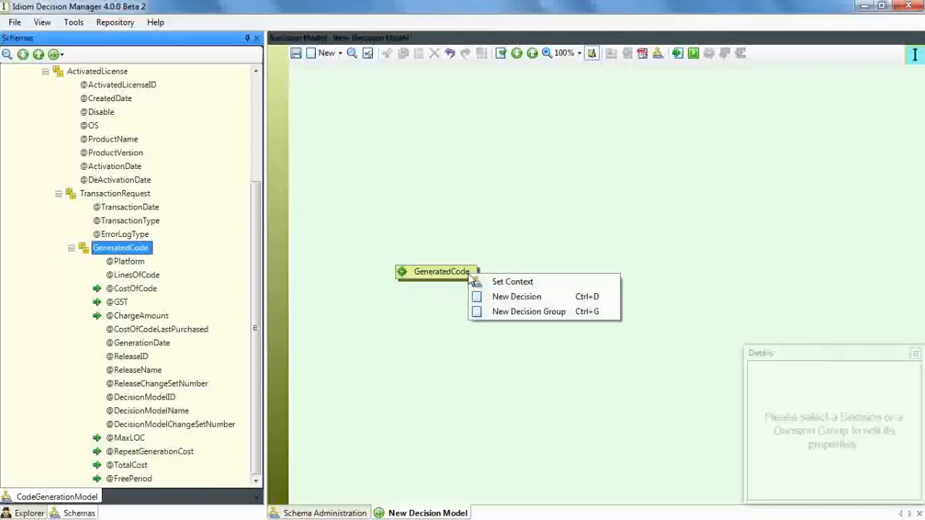
pyautogui.click(507, 310)
pyautogui.click(522, 340)
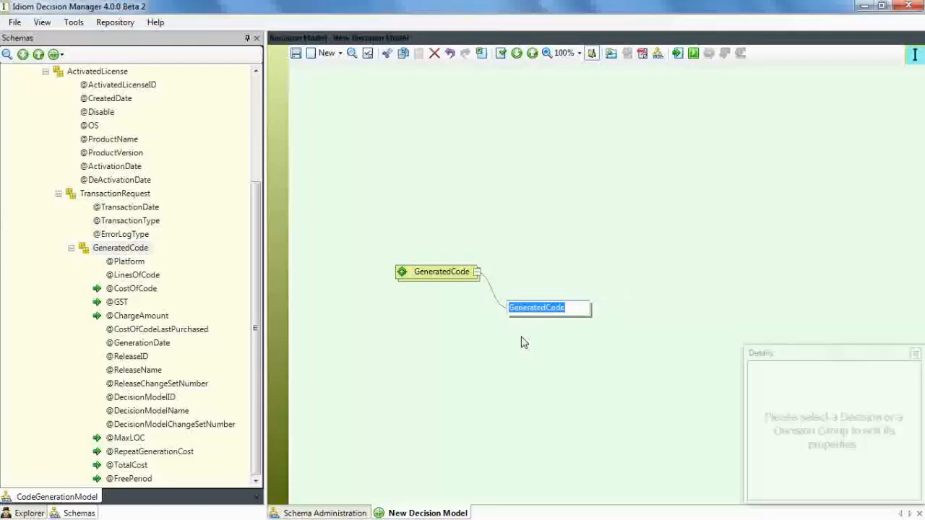
pyautogui.click(551, 290)
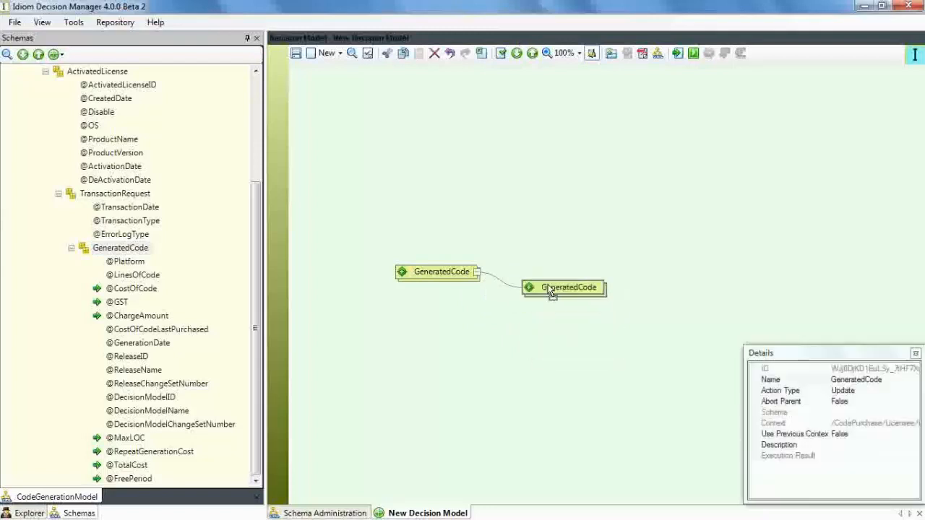
pyautogui.rightClick(481, 316)
pyautogui.click(526, 340)
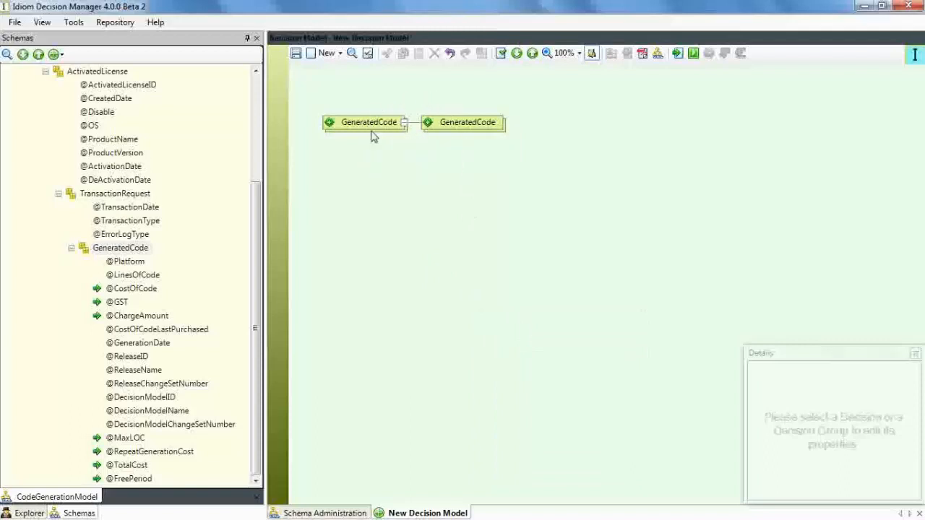
# - Rename the child GeneratedCode decision group as "Selected Element"
pyautogui.click(454, 125)
pyautogui.click(453, 124)
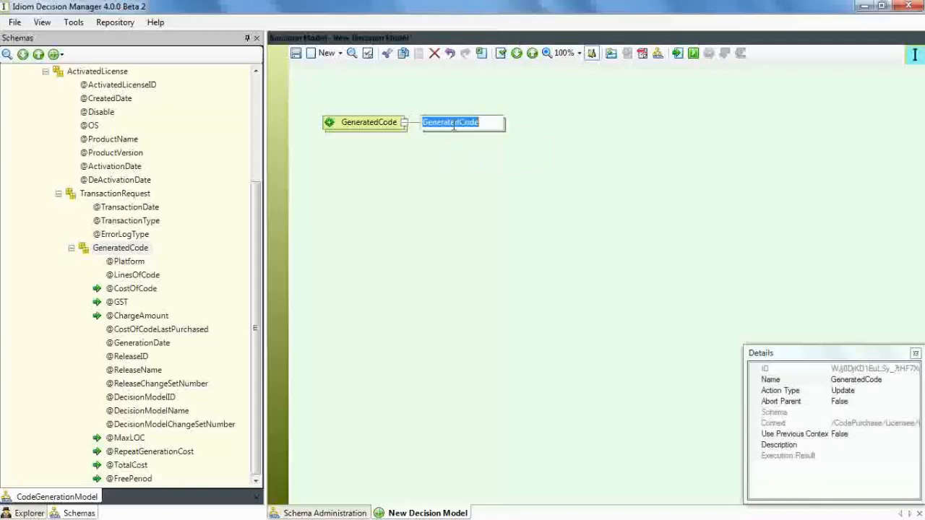
pyautogui.write('Selected Element')
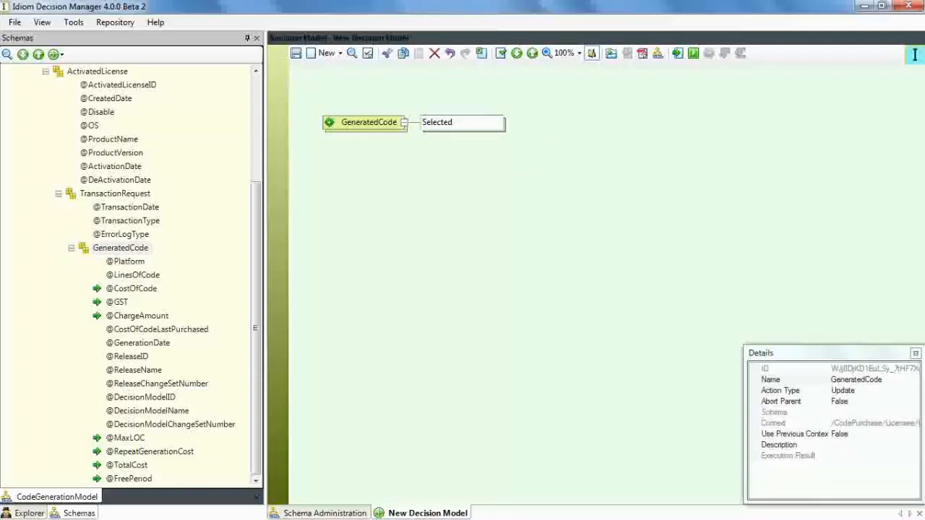
pyautogui.click(452, 177)
# - Add a decision based on the Platform attribute to the Selected Element group, name it "Select the unpriced element", and place it beside the group
pyautogui.moveTo(167, 261); pyautogui.dragTo(470, 129)
pyautogui.click(521, 145)
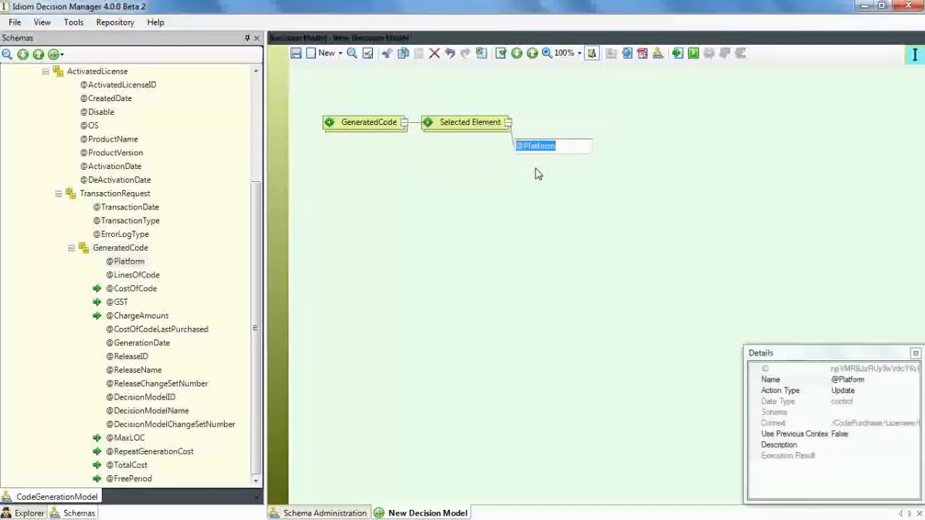
pyautogui.write('Selec')
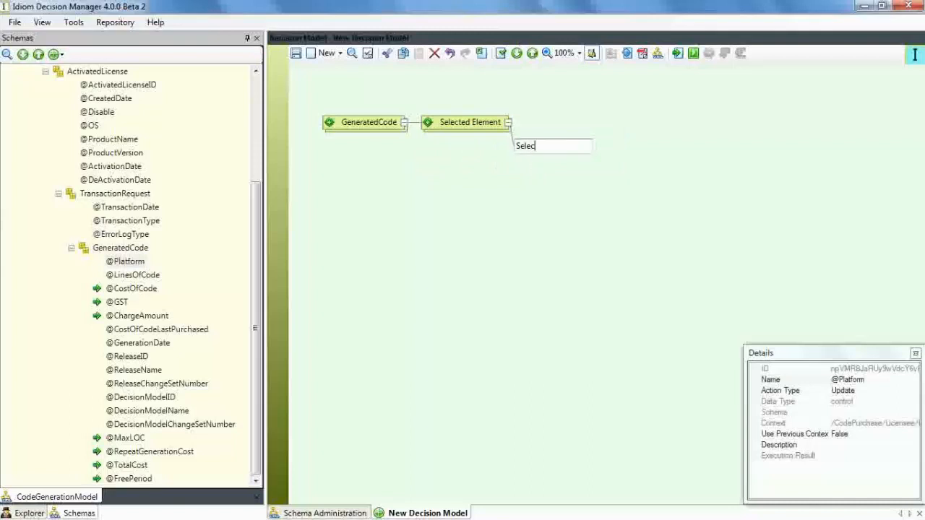
pyautogui.write('t the un')
pyautogui.write('priced element')
pyautogui.click(538, 239)
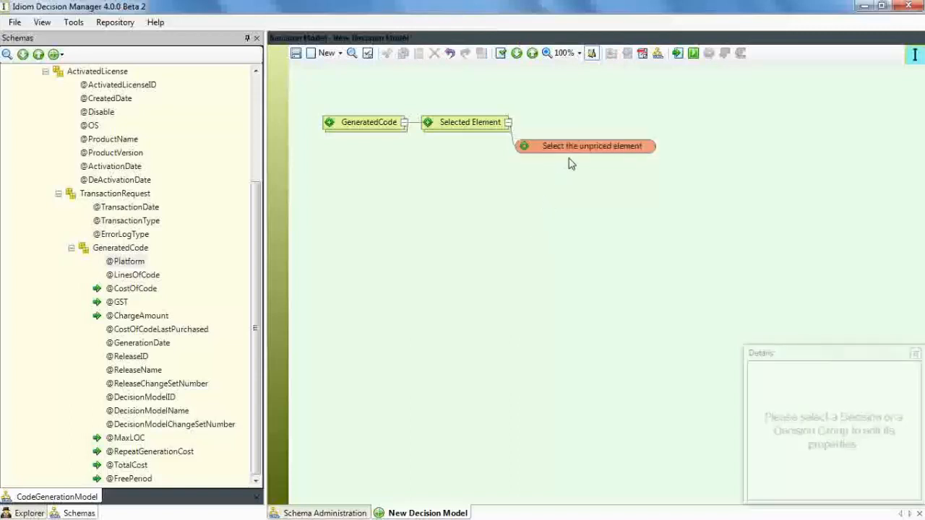
pyautogui.moveTo(571, 155); pyautogui.dragTo(595, 133)
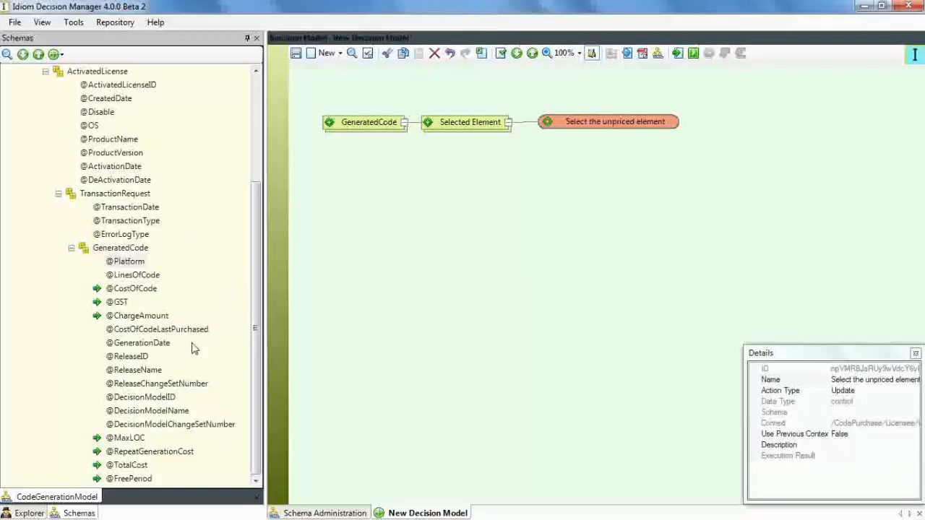
# - Add decisions to the Selected Element group for the MaxLOC, RepeatGenerationCost, TotalCost and FreePeriod attributes, keeping their default names
pyautogui.click(129, 439)
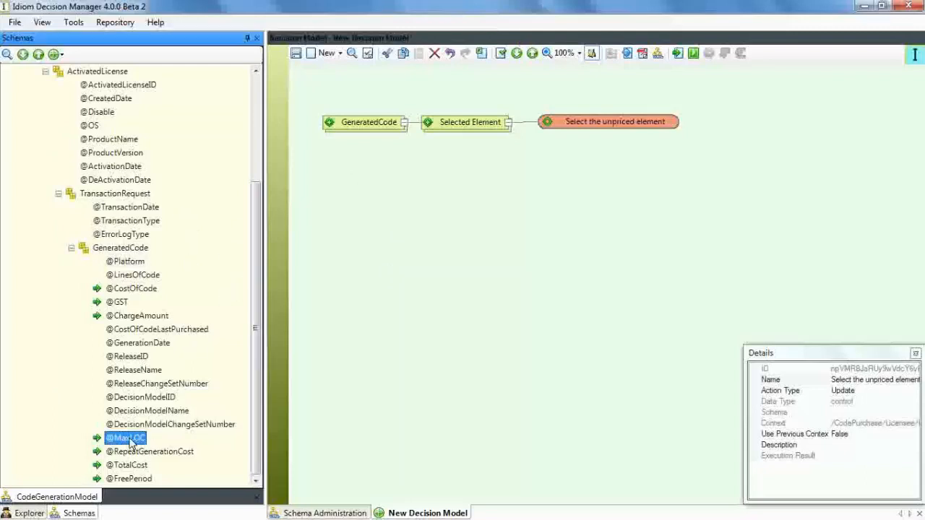
pyautogui.rightClick(457, 126)
pyautogui.click(483, 150)
pyautogui.click(506, 201)
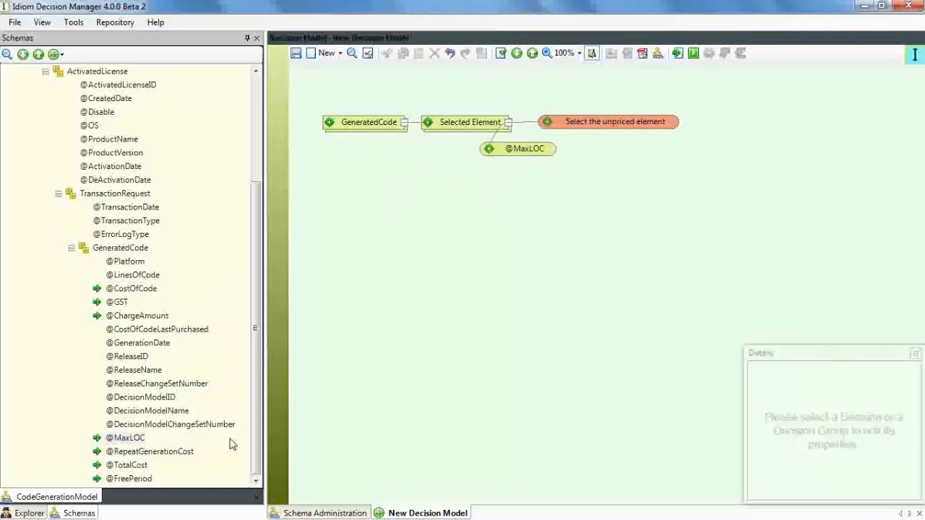
pyautogui.moveTo(150, 451); pyautogui.dragTo(471, 128)
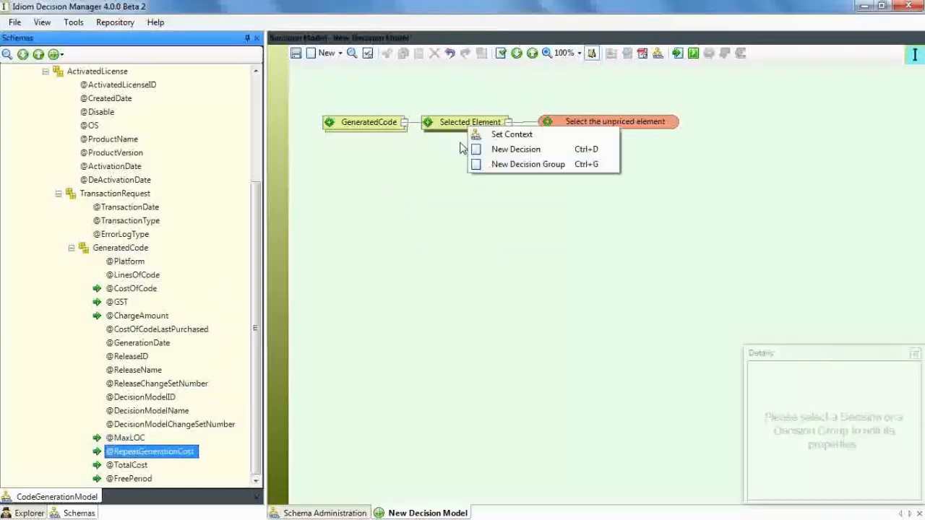
pyautogui.click(491, 149)
pyautogui.click(140, 469)
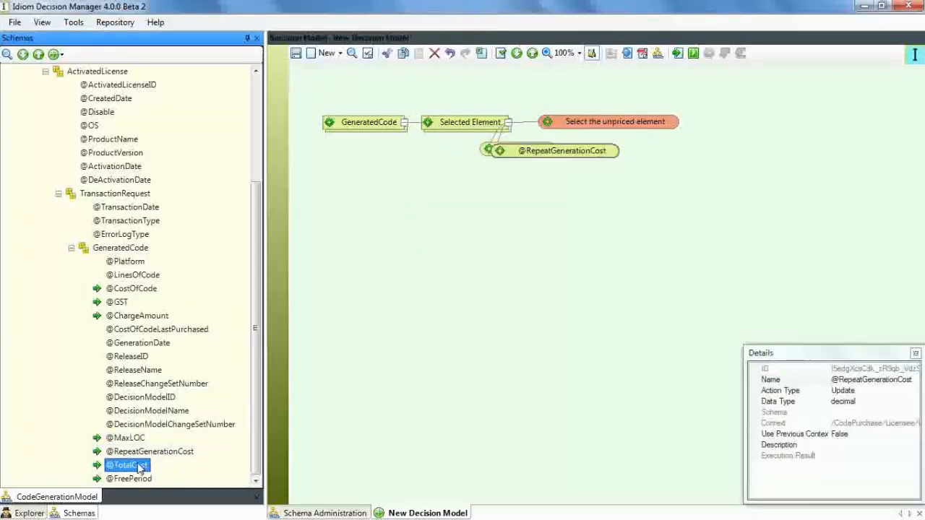
pyautogui.moveTo(483, 118); pyautogui.dragTo(464, 129)
pyautogui.click(498, 150)
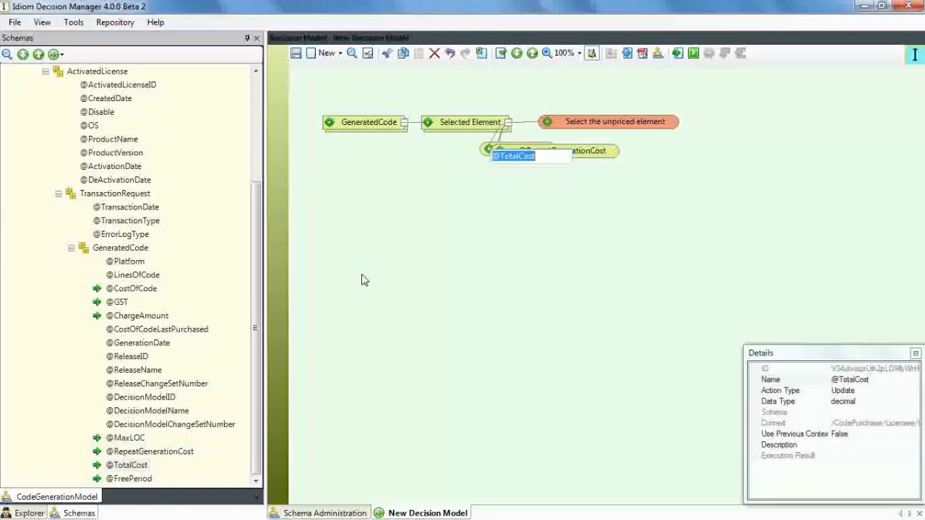
pyautogui.moveTo(148, 484); pyautogui.dragTo(451, 127)
pyautogui.click(485, 157)
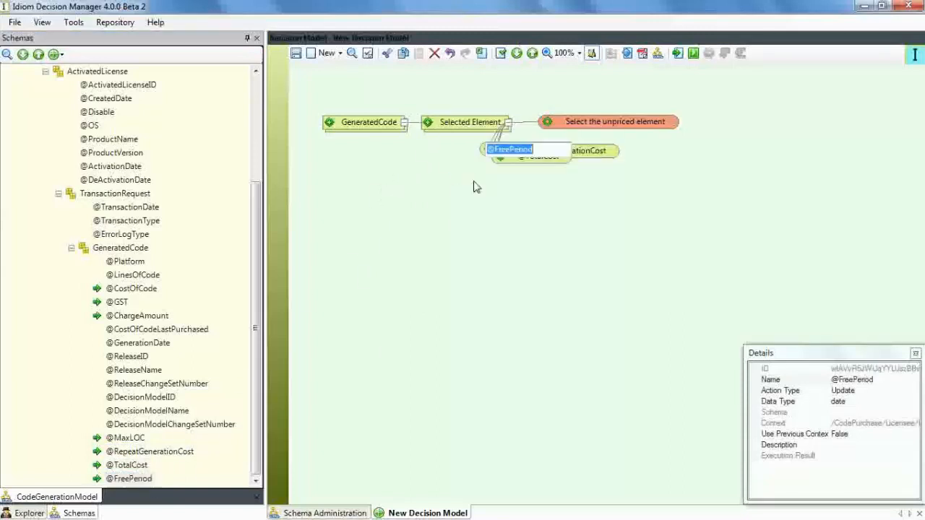
# - Auto-arrange the decision model and save it
pyautogui.rightClick(458, 211)
pyautogui.click(509, 238)
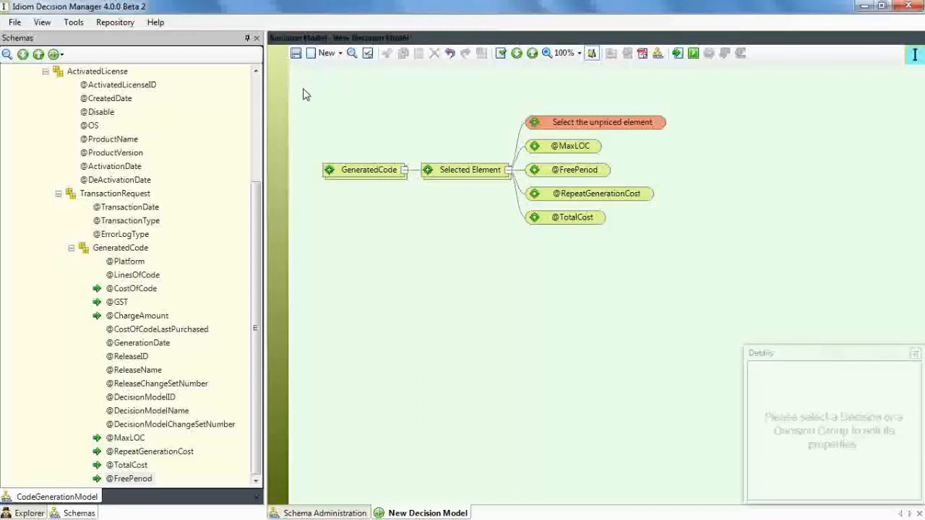
pyautogui.click(295, 53)
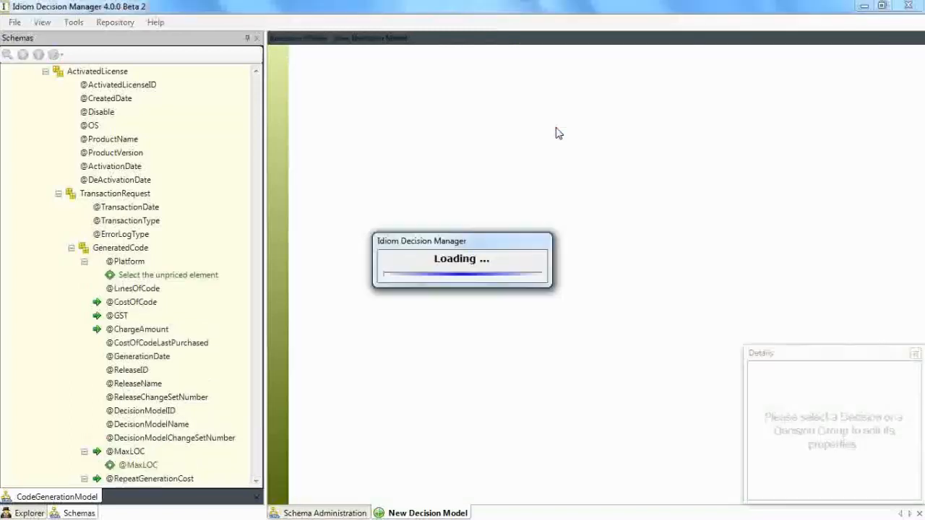
# - Create a new formula for the "Select the unpriced element" decision with the default name and effective date
pyautogui.rightClick(560, 124)
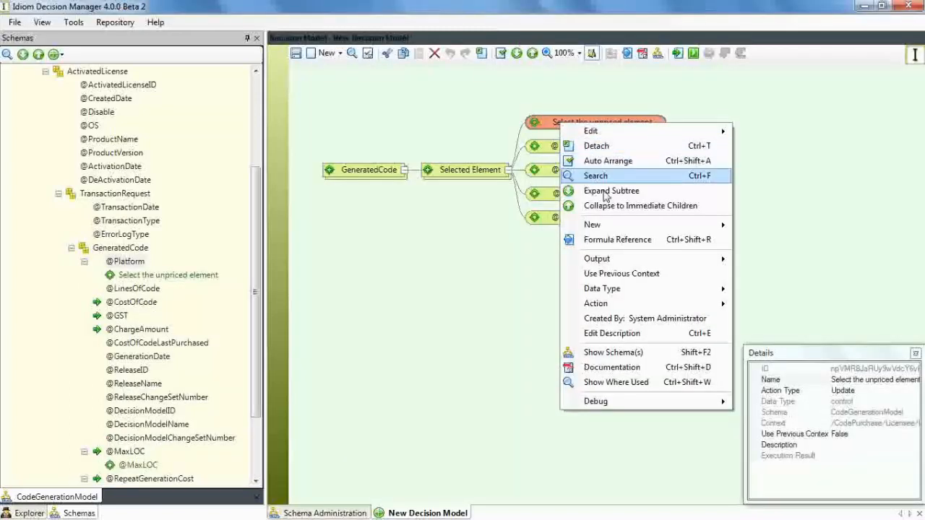
pyautogui.moveTo(605, 226)
pyautogui.click(735, 254)
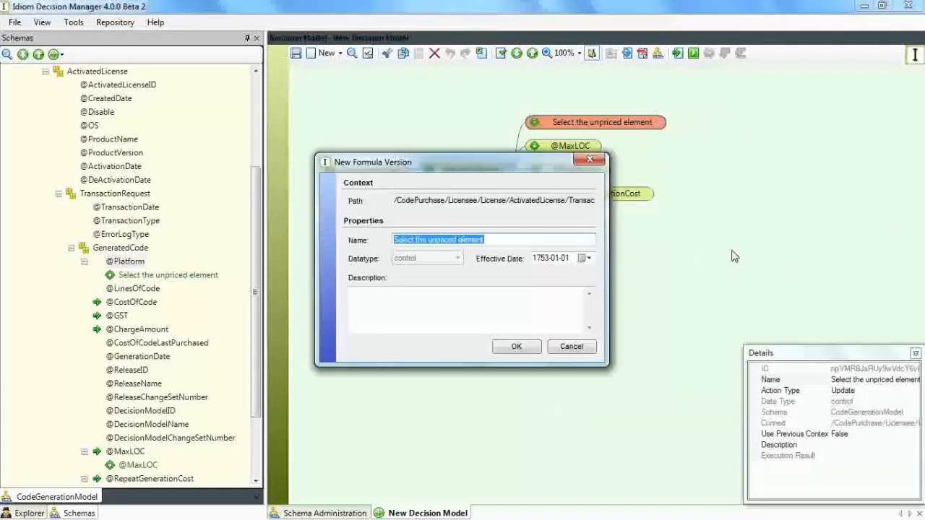
pyautogui.click(516, 346)
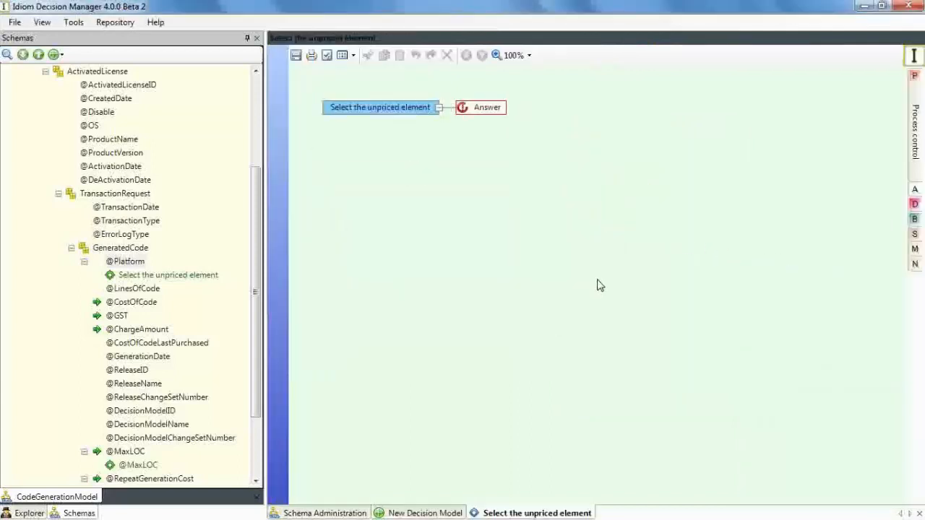
# - Insert an If function as the formula's answer, with ExitDecisionGroup when true and AbortDecision when false
pyautogui.moveTo(914, 123)
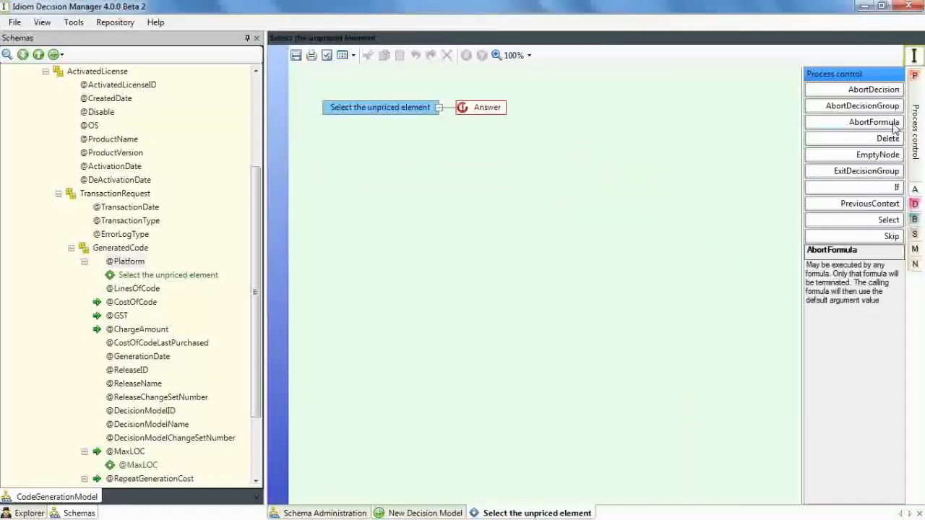
pyautogui.moveTo(883, 189); pyautogui.dragTo(489, 118)
pyautogui.moveTo(907, 124)
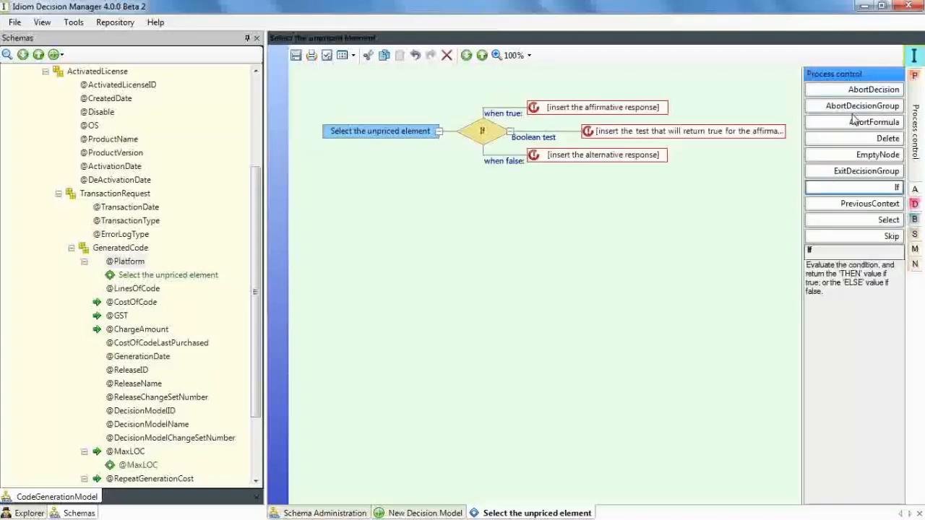
pyautogui.moveTo(865, 171); pyautogui.dragTo(640, 116)
pyautogui.moveTo(913, 123)
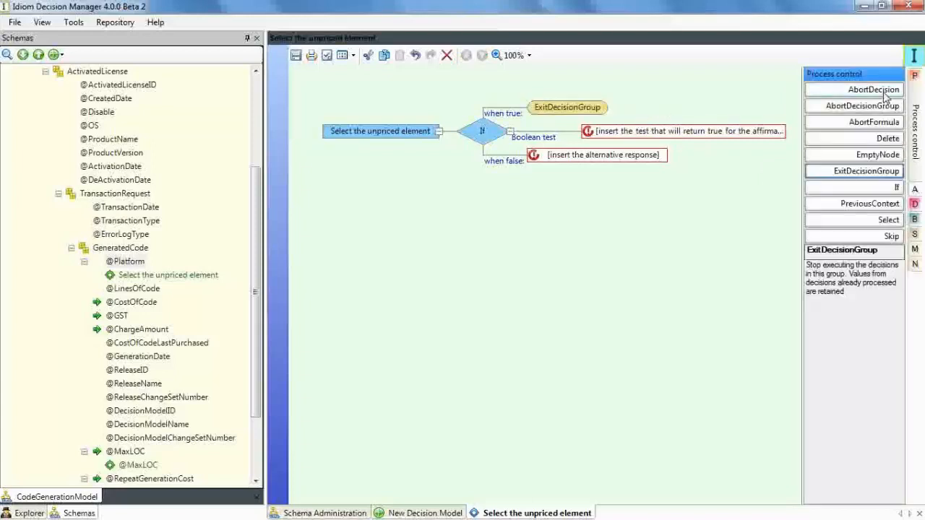
pyautogui.moveTo(882, 89); pyautogui.dragTo(611, 160)
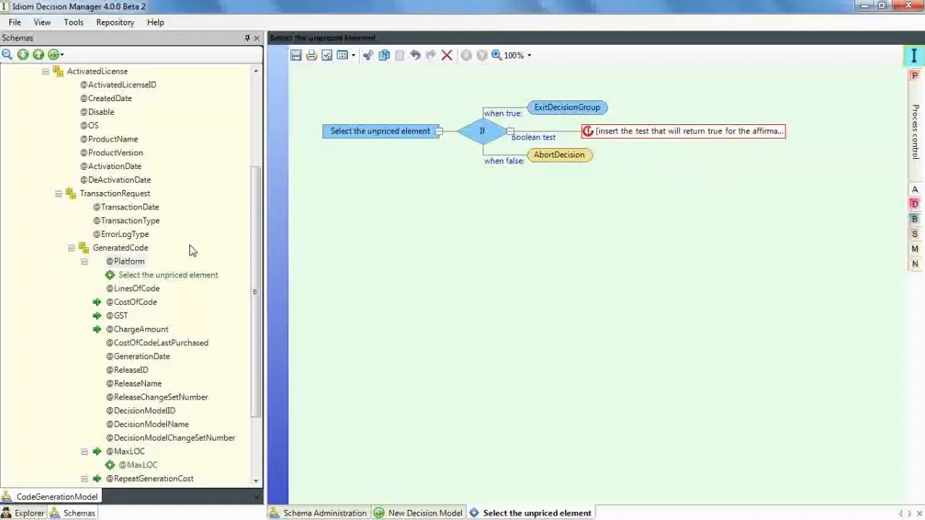
# - Set the If function's Boolean test to IsValidNode on CostOfCode and save the formula
pyautogui.scroll(-1, 259, 234)
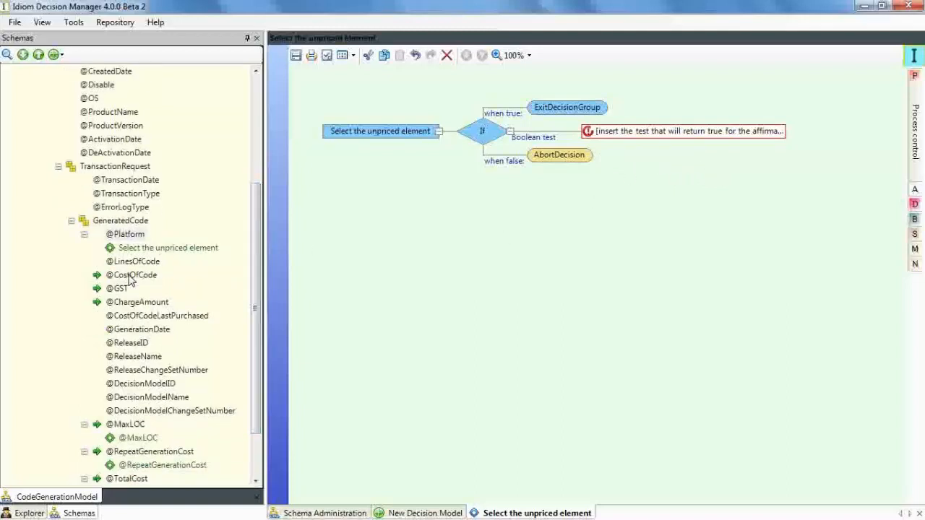
pyautogui.moveTo(131, 280); pyautogui.dragTo(679, 141)
pyautogui.click(707, 154)
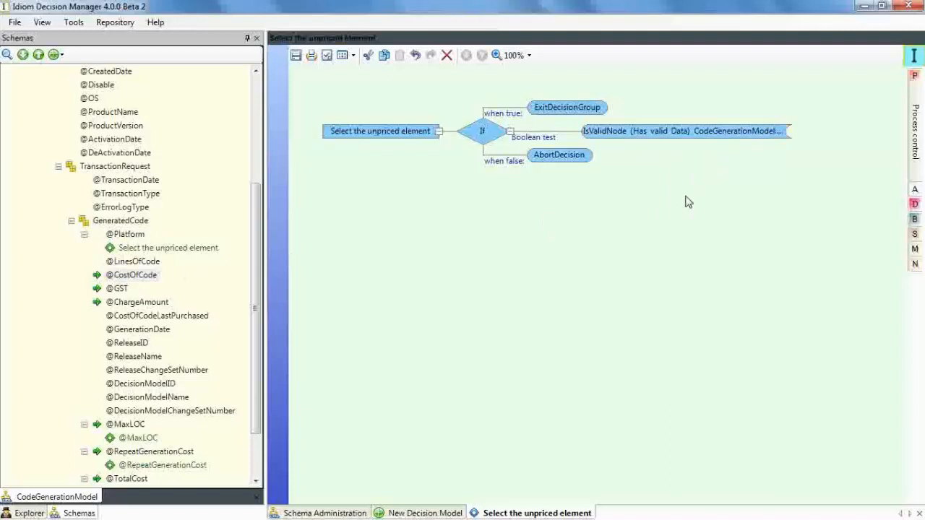
pyautogui.click(295, 58)
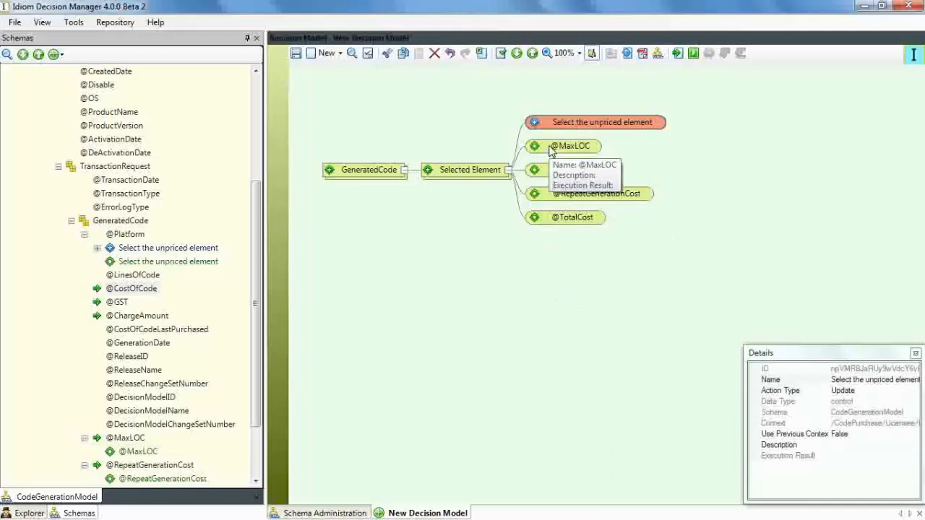
pyautogui.rightClick(550, 148)
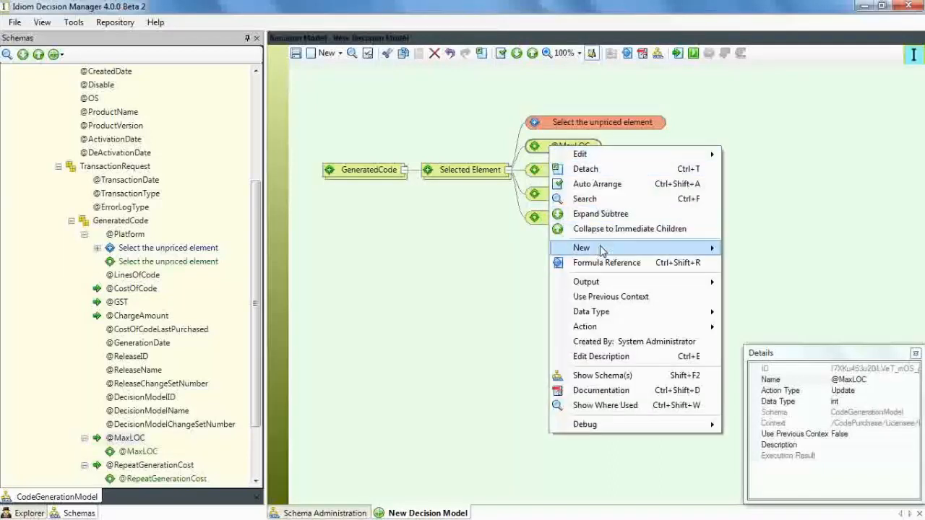
pyautogui.moveTo(601, 249)
pyautogui.click(767, 279)
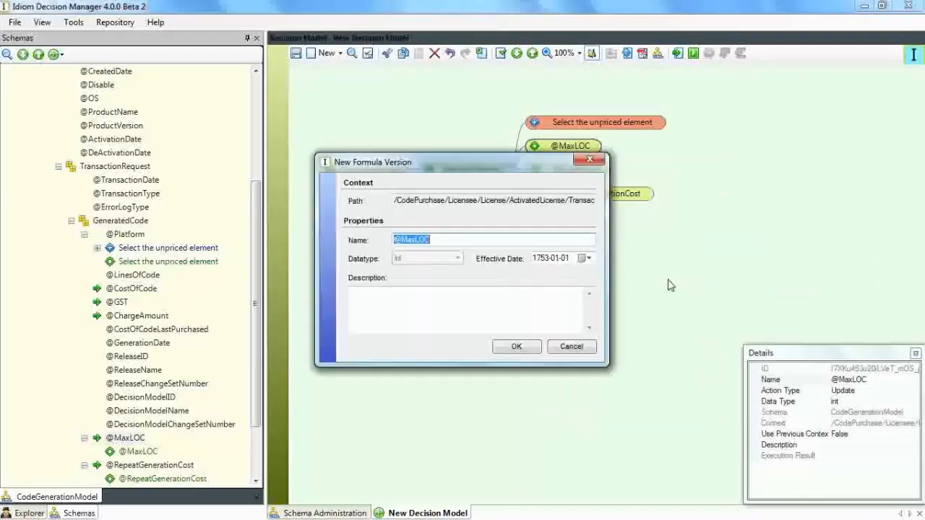
pyautogui.click(519, 347)
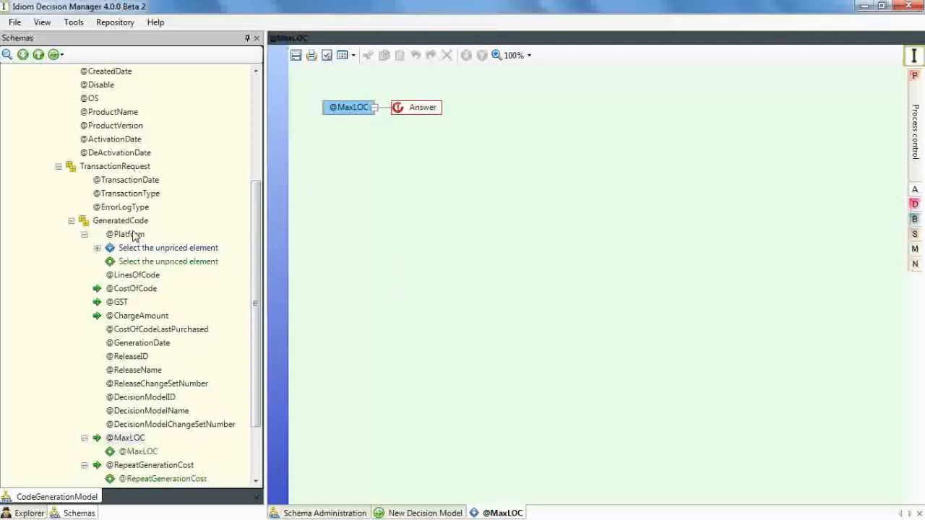
pyautogui.moveTo(119, 226); pyautogui.dragTo(417, 109)
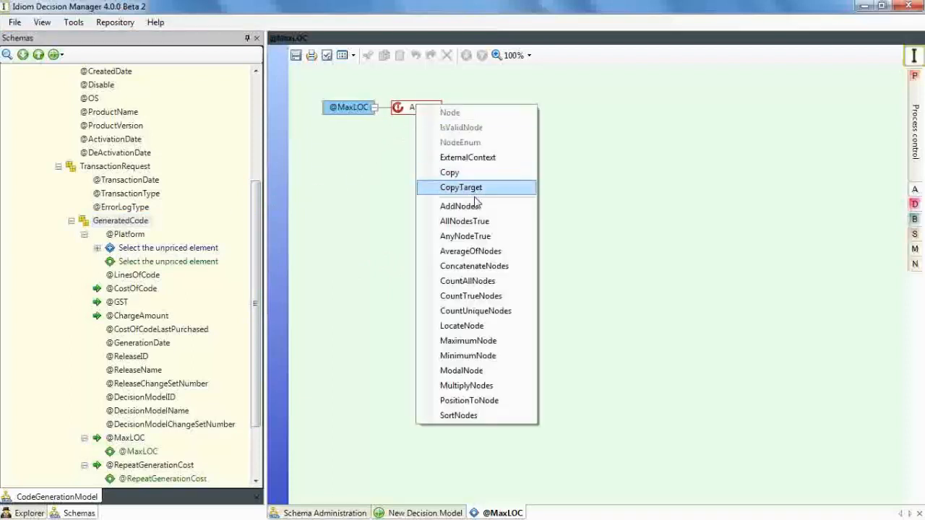
pyautogui.click(471, 341)
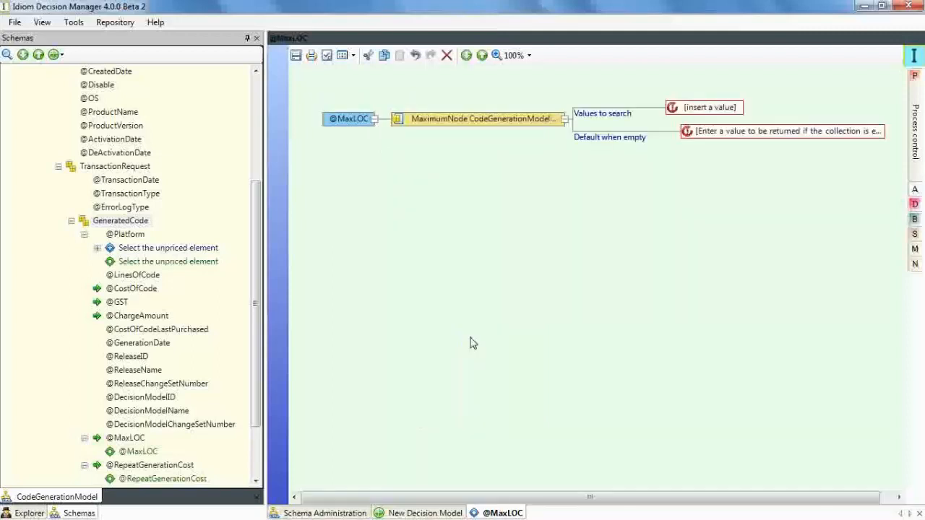
pyautogui.moveTo(584, 497); pyautogui.dragTo(596, 496)
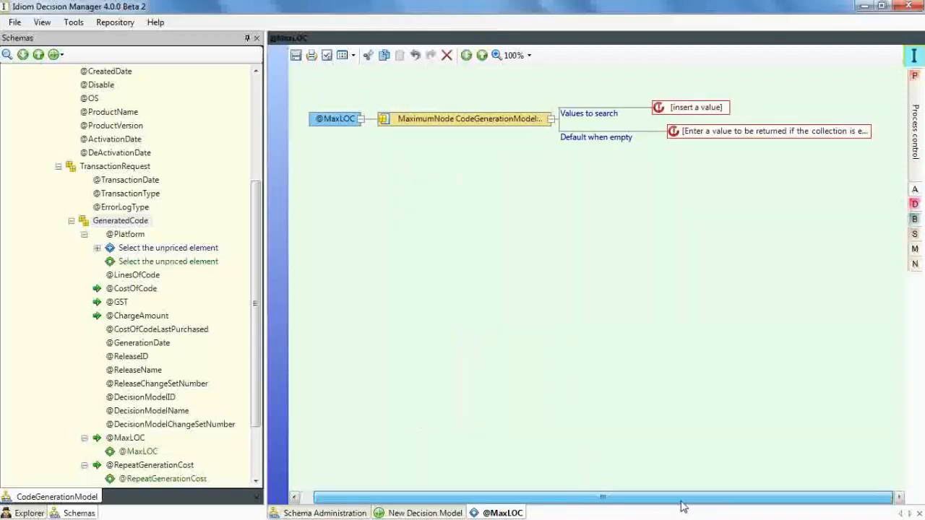
pyautogui.click(748, 139)
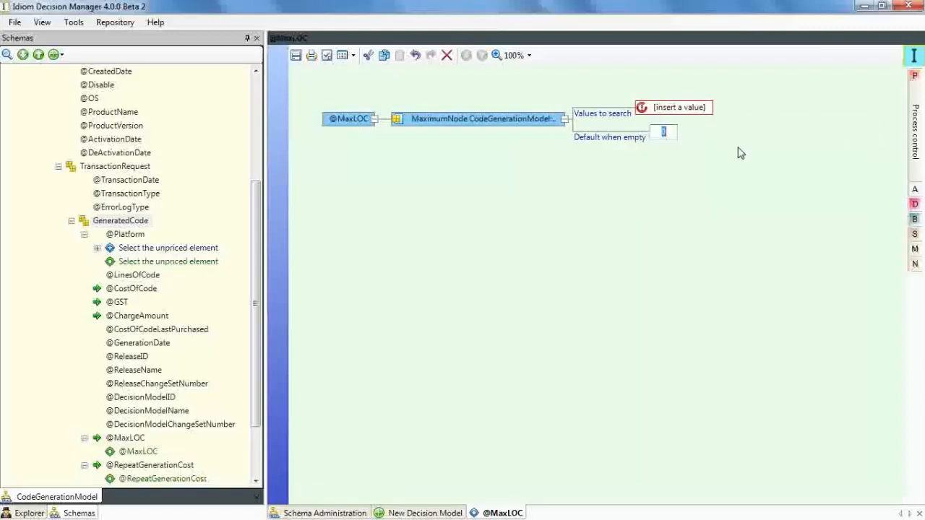
pyautogui.click(912, 142)
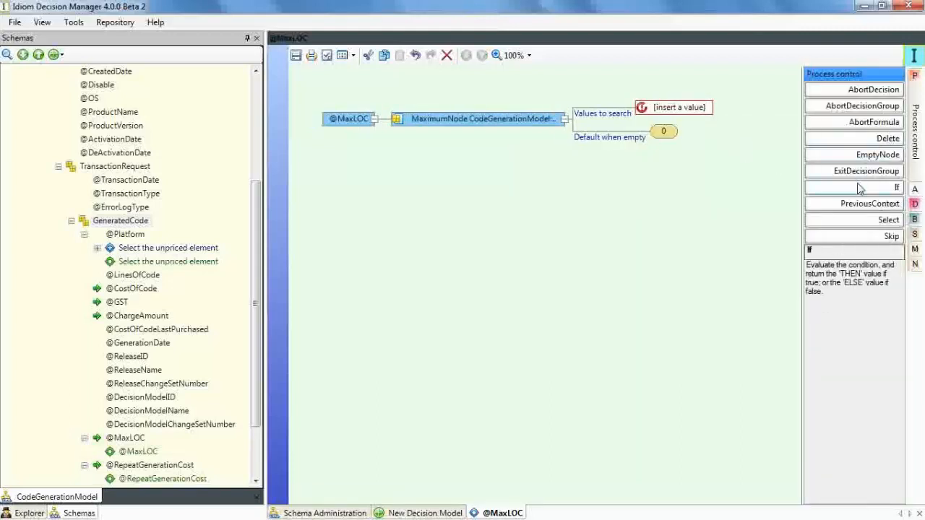
pyautogui.moveTo(862, 187); pyautogui.dragTo(683, 109)
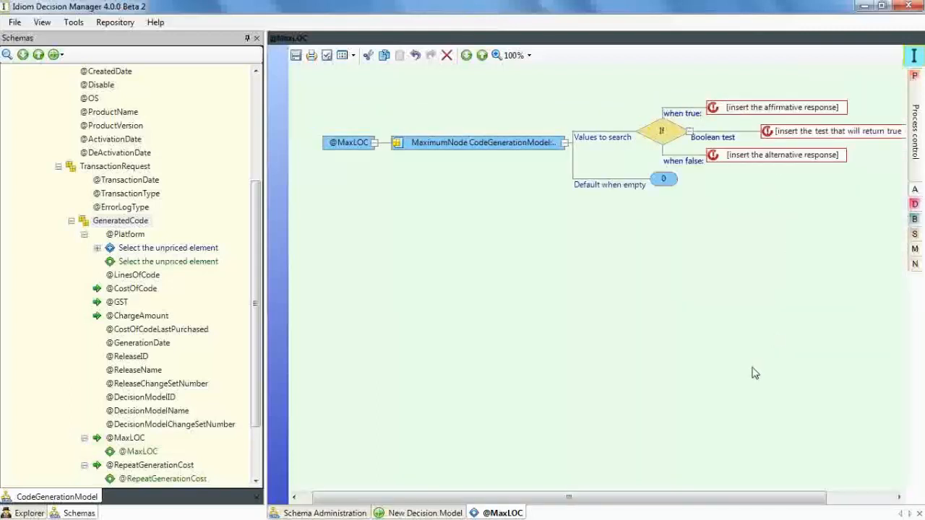
pyautogui.moveTo(694, 498); pyautogui.dragTo(822, 495)
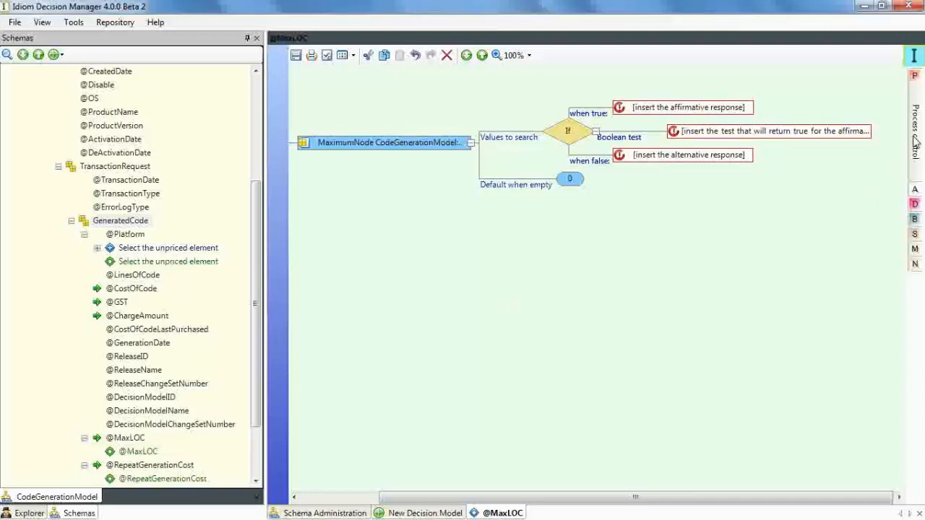
pyautogui.moveTo(916, 142)
pyautogui.moveTo(859, 238); pyautogui.dragTo(727, 165)
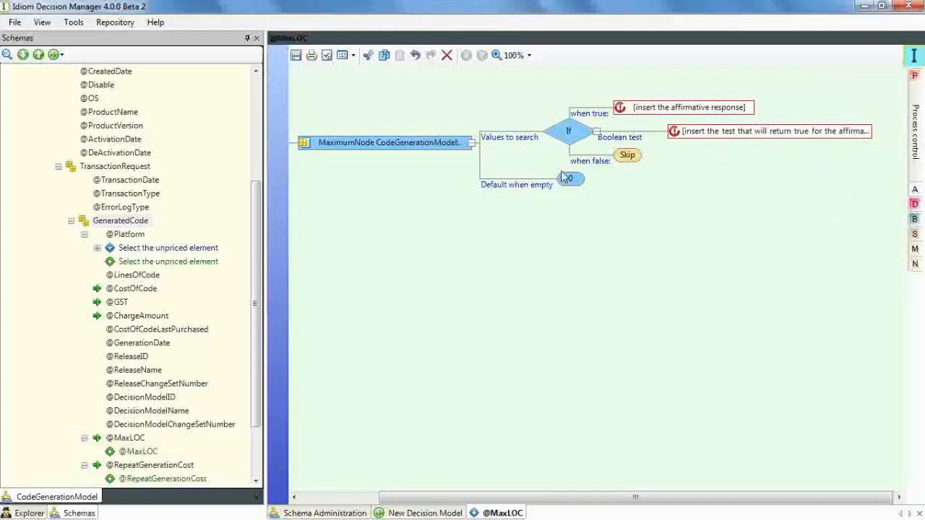
pyautogui.click(144, 278)
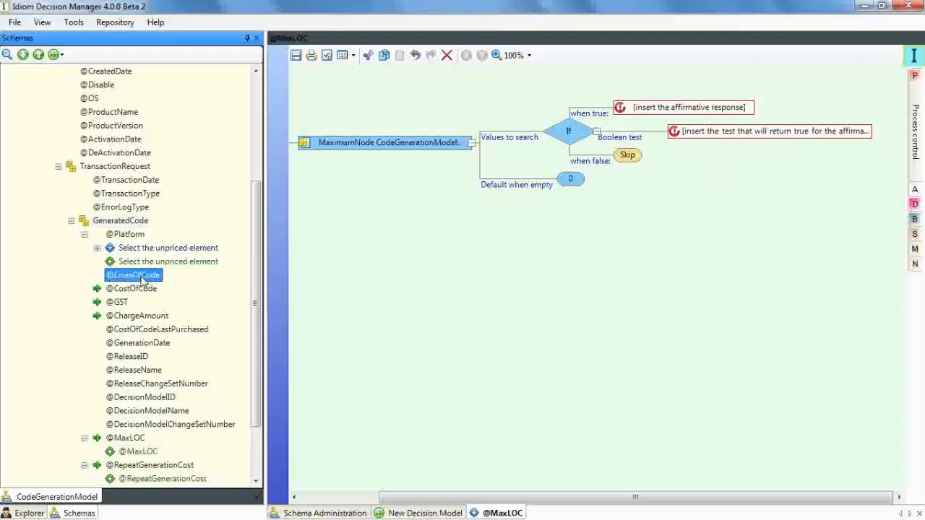
pyautogui.moveTo(142, 280); pyautogui.dragTo(670, 116)
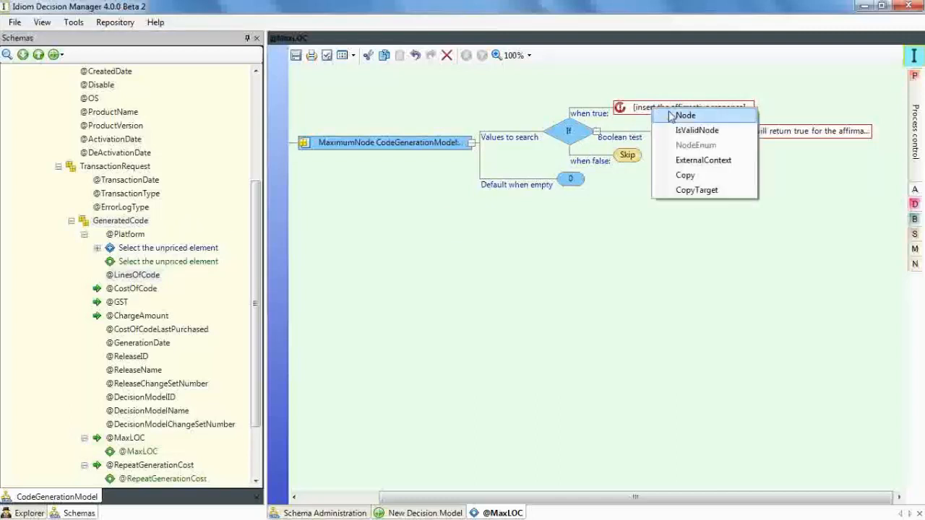
pyautogui.click(672, 115)
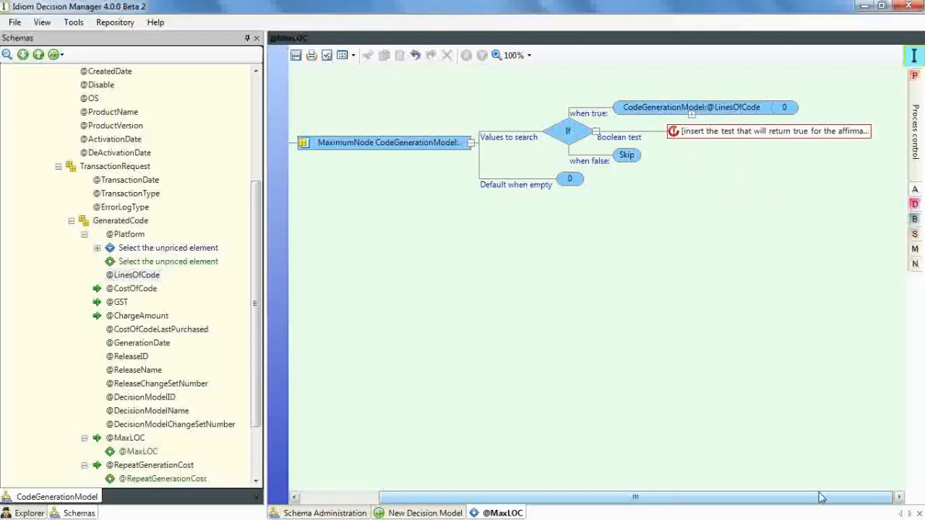
pyautogui.moveTo(914, 219)
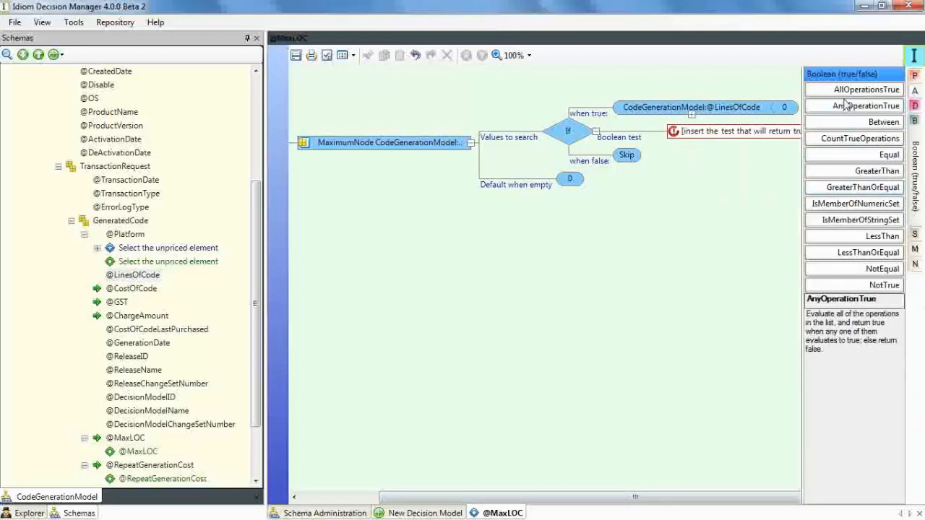
pyautogui.moveTo(845, 90); pyautogui.dragTo(768, 135)
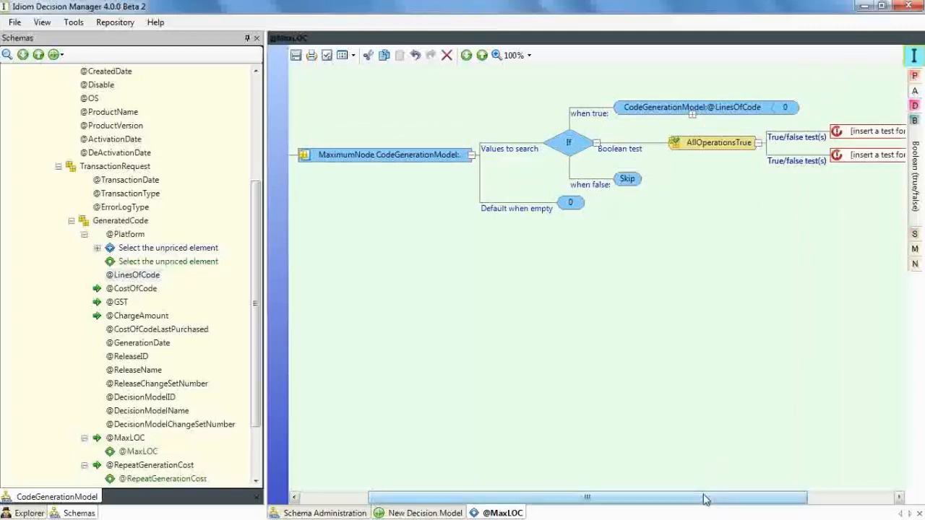
pyautogui.moveTo(702, 497); pyautogui.dragTo(845, 504)
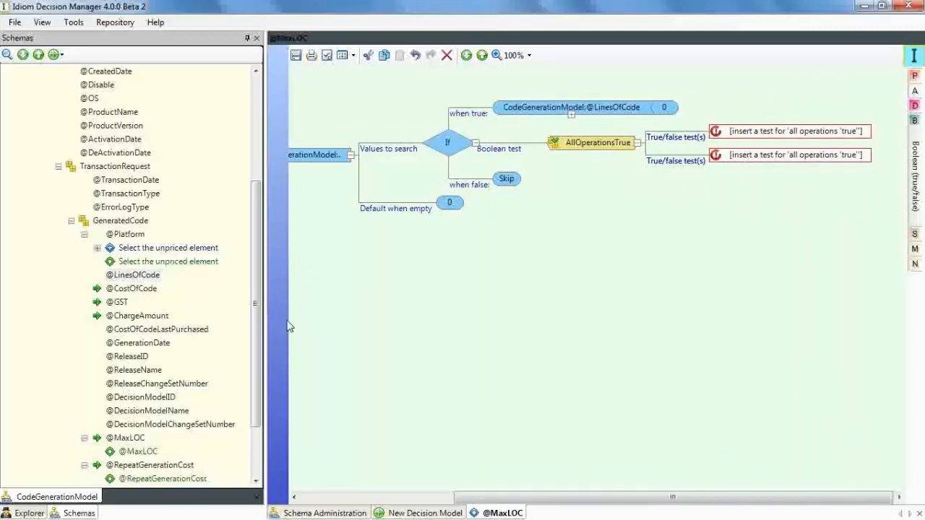
pyautogui.moveTo(136, 291); pyautogui.dragTo(672, 217)
pyautogui.click(773, 141)
pyautogui.moveTo(124, 289); pyautogui.dragTo(759, 139)
pyautogui.click(784, 152)
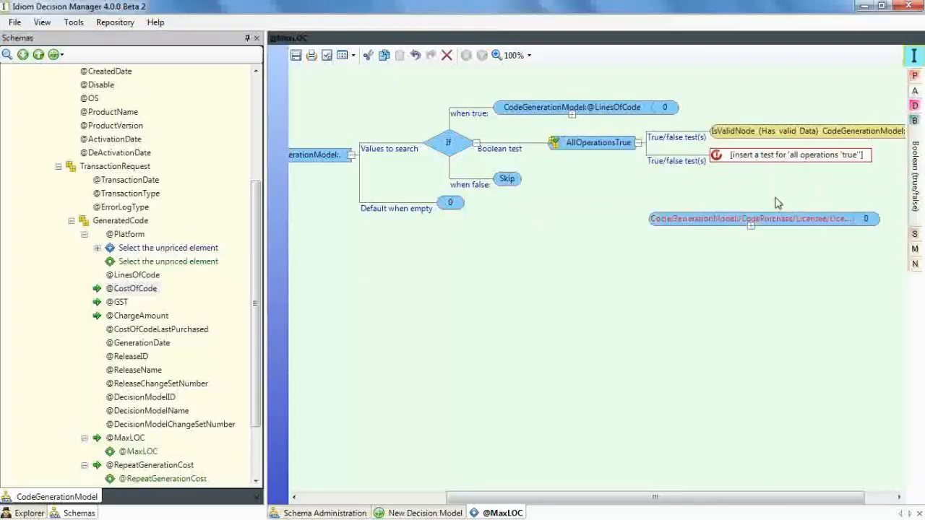
pyautogui.press('Delete')
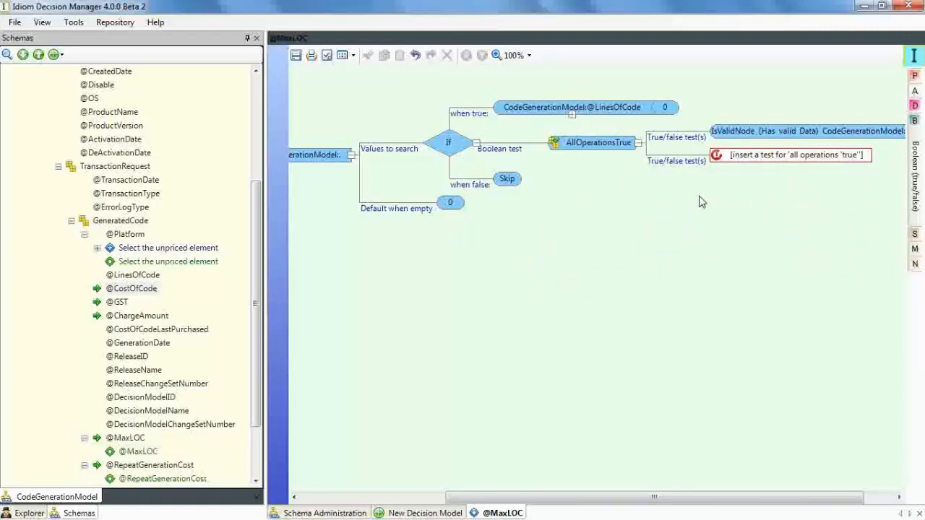
pyautogui.moveTo(921, 235)
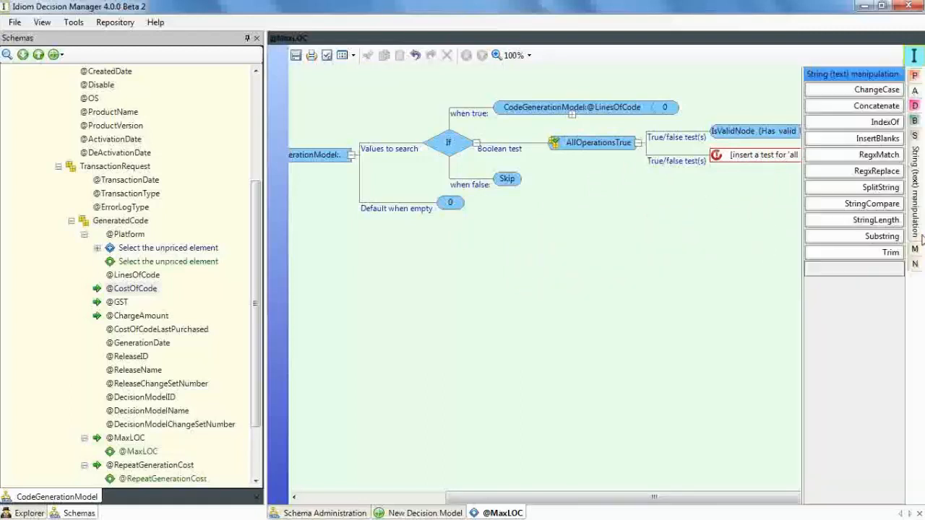
pyautogui.moveTo(871, 207); pyautogui.dragTo(755, 162)
pyautogui.click(826, 497)
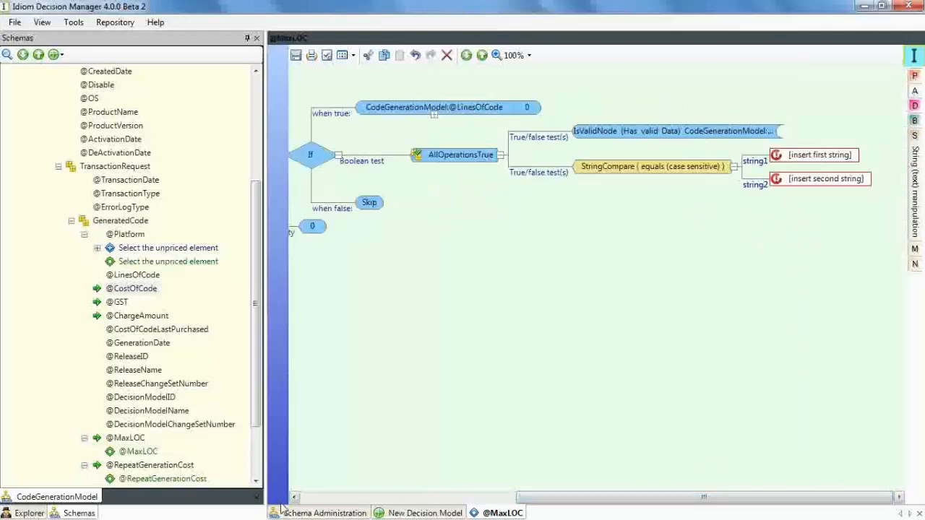
pyautogui.moveTo(148, 405); pyautogui.dragTo(832, 165)
pyautogui.click(835, 163)
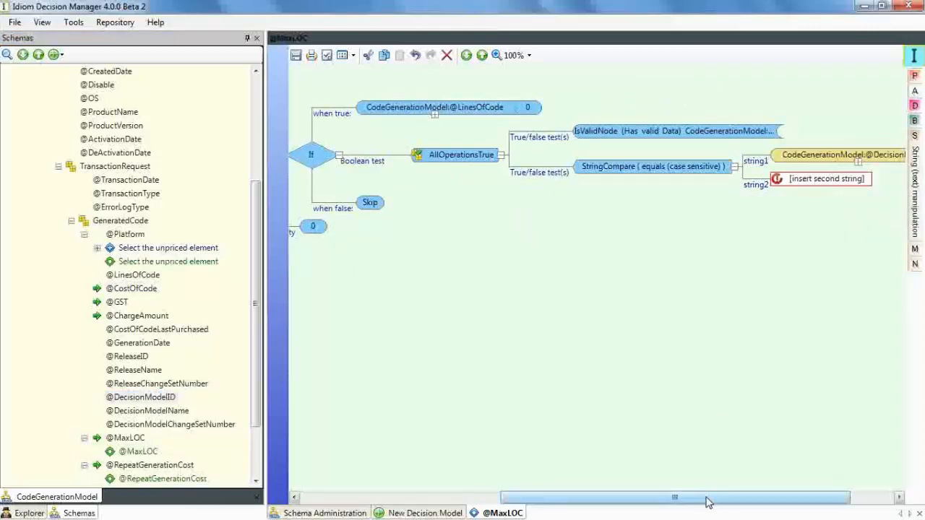
pyautogui.moveTo(708, 497); pyautogui.dragTo(836, 500)
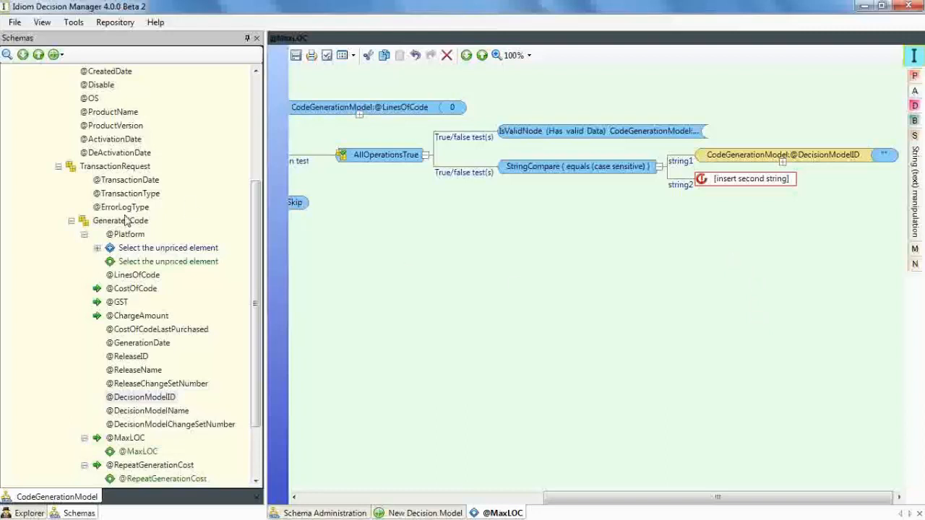
pyautogui.moveTo(120, 221); pyautogui.dragTo(719, 180)
pyautogui.click(770, 235)
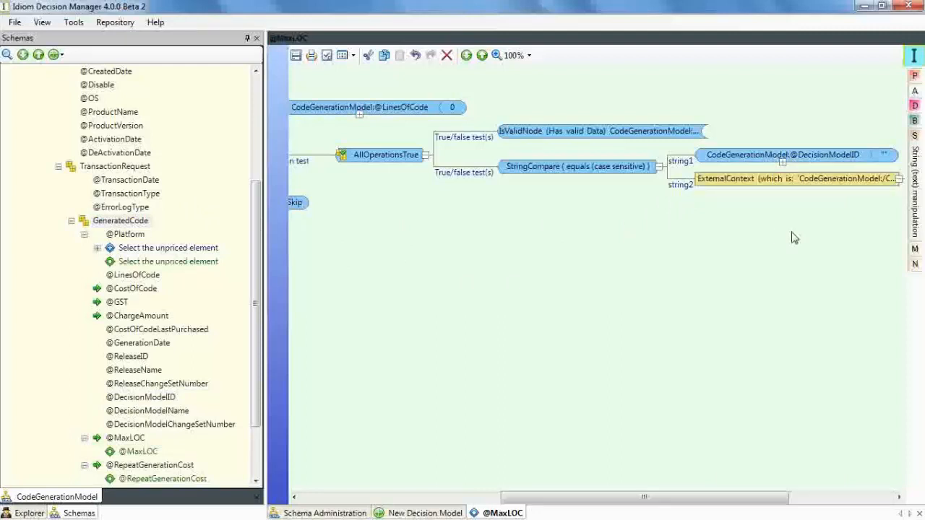
pyautogui.moveTo(664, 496); pyautogui.dragTo(838, 498)
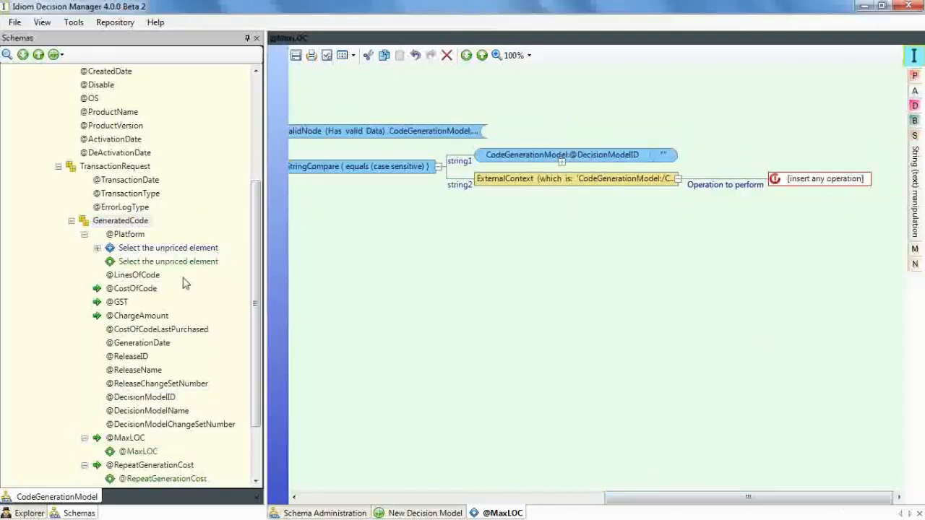
pyautogui.click(131, 290)
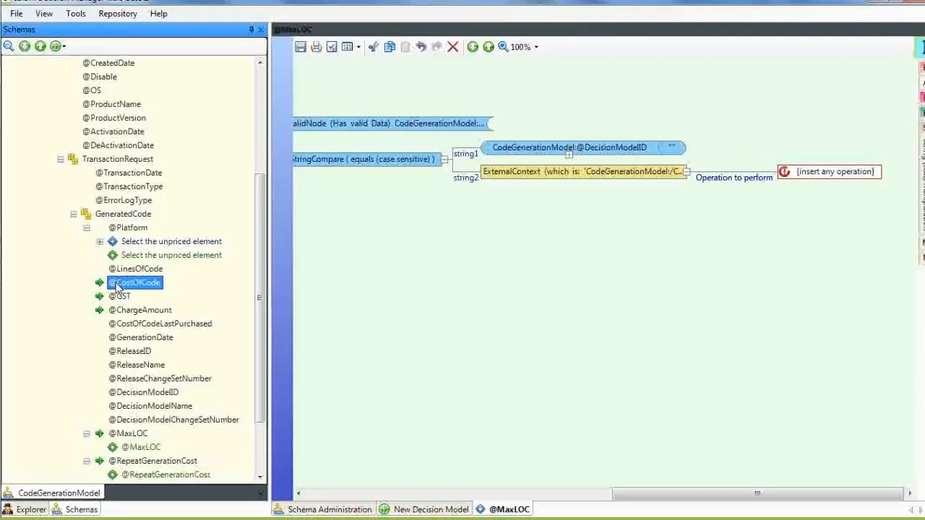
pyautogui.moveTo(155, 394); pyautogui.dragTo(817, 186)
pyautogui.click(847, 182)
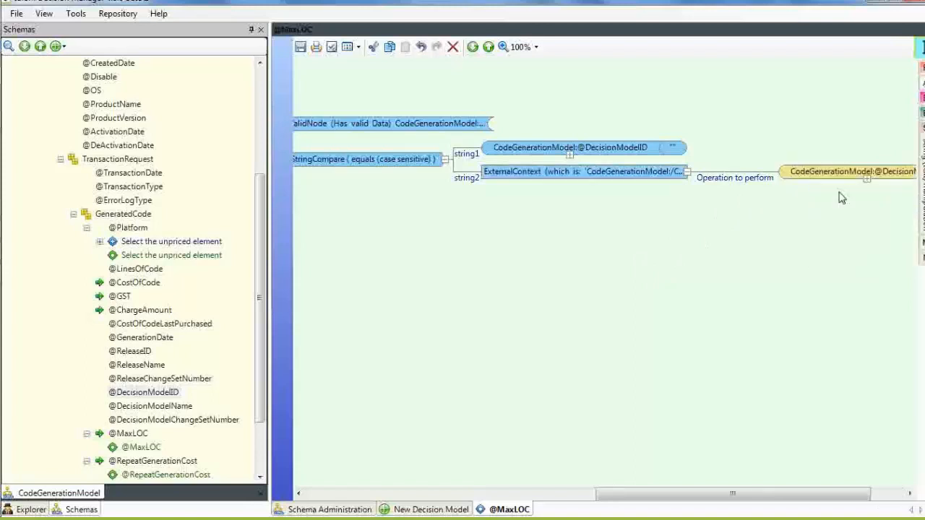
pyautogui.click(301, 47)
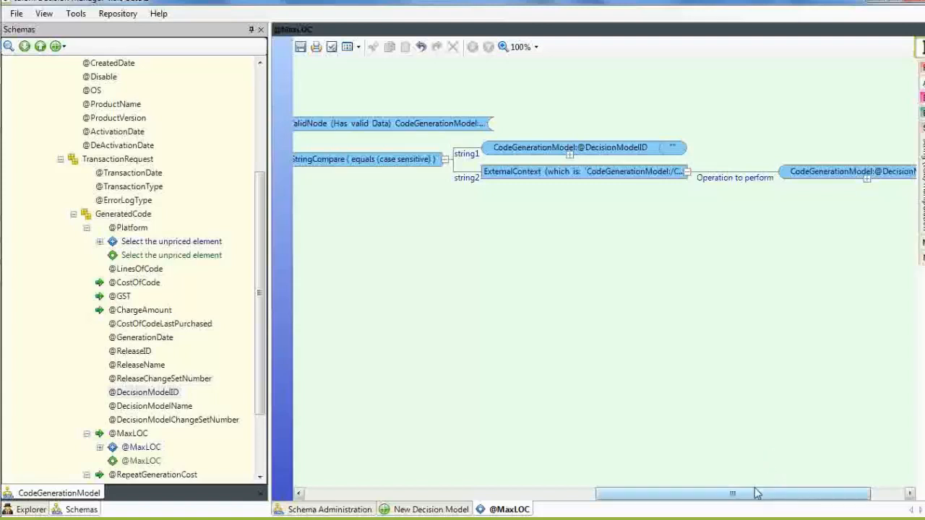
pyautogui.moveTo(758, 497); pyautogui.dragTo(488, 492)
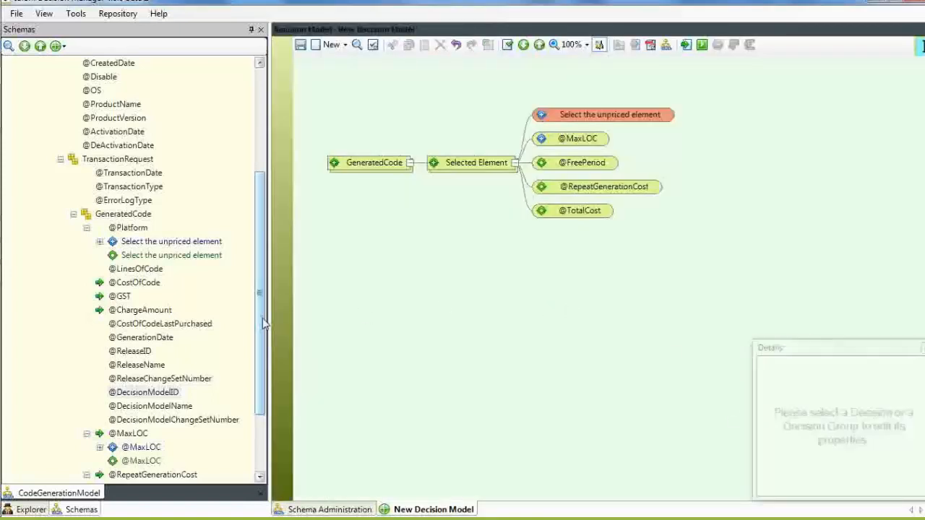
# - Switch to XMLSPY and insert a NewGenerationCost attribute before RepeatGenerationCost in the GeneratedCode element
pyautogui.moveTo(263, 325); pyautogui.dragTo(258, 423)
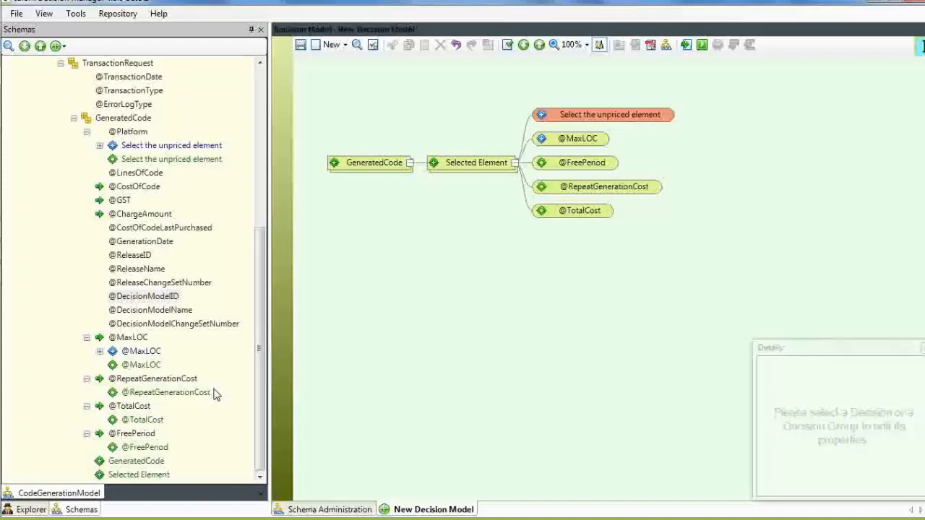
pyautogui.moveTo(3, 298)
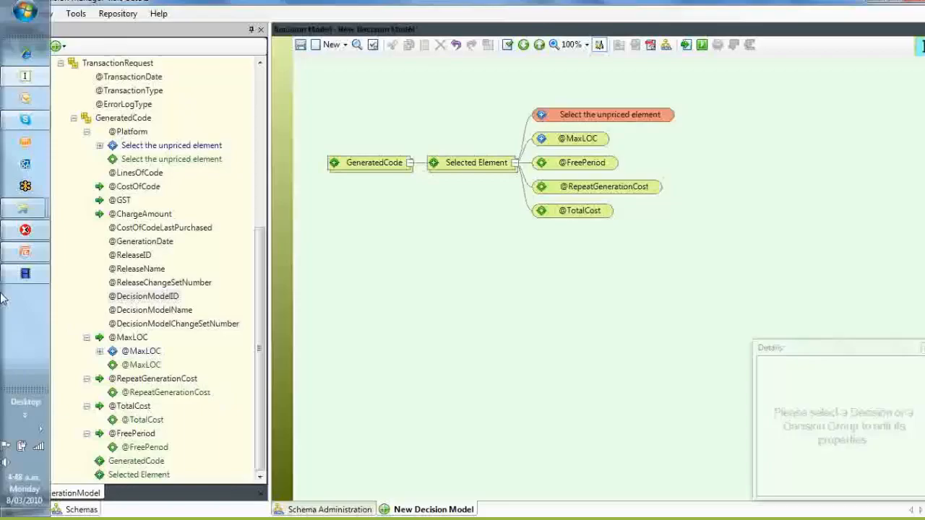
pyautogui.click(25, 231)
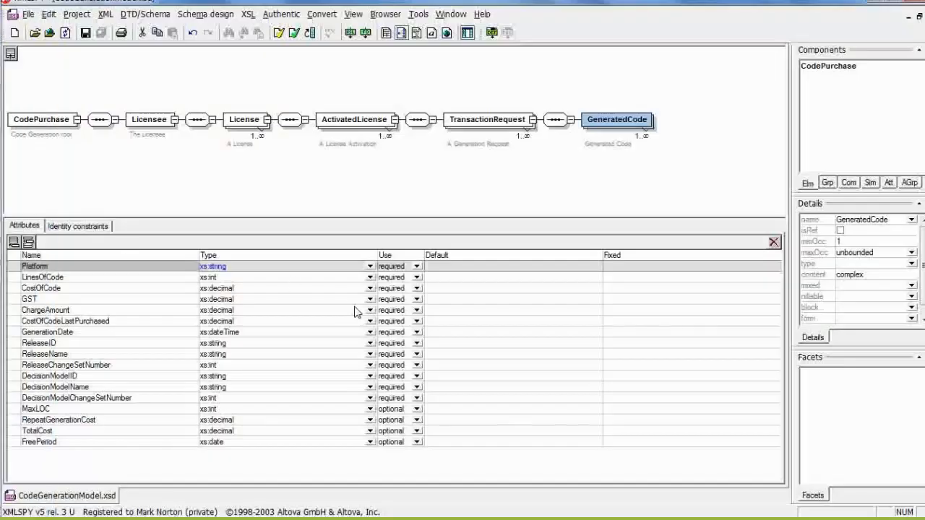
pyautogui.click(60, 422)
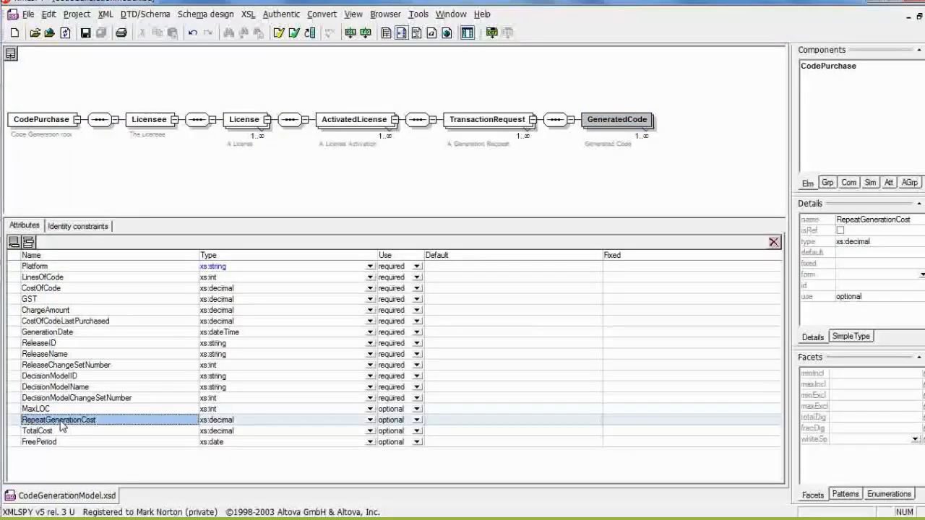
pyautogui.click(28, 242)
pyautogui.click(58, 258)
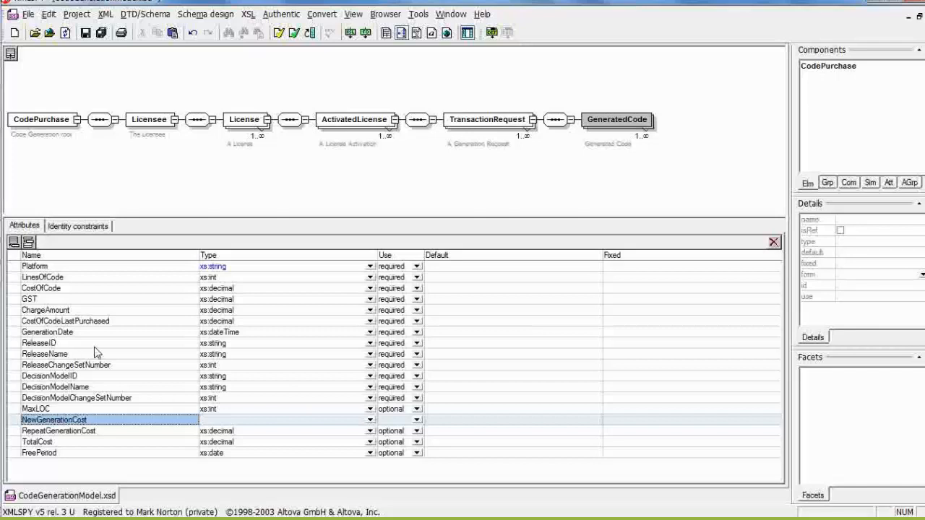
# - Set the NewGenerationCost attribute to type xs:decimal with optional use, and save the CodeGenerationModel.xsd schema
pyautogui.click(242, 420)
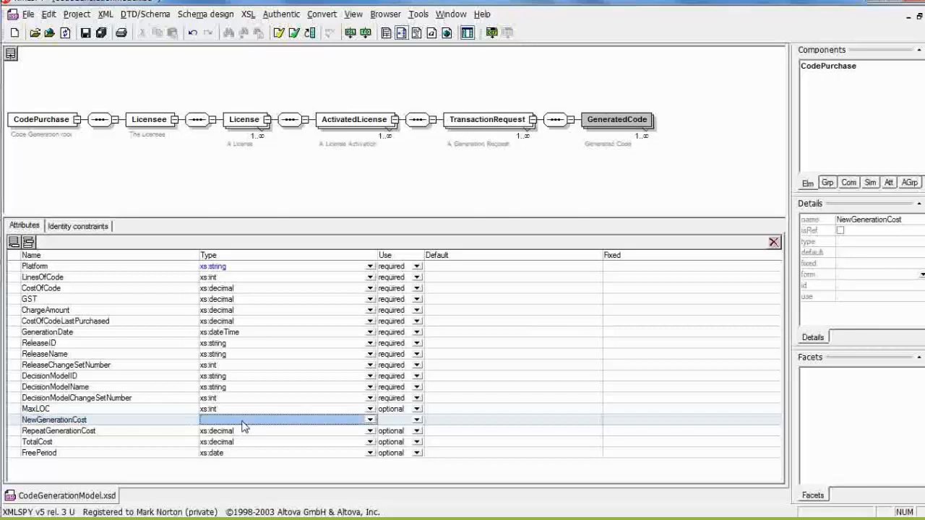
pyautogui.click(371, 421)
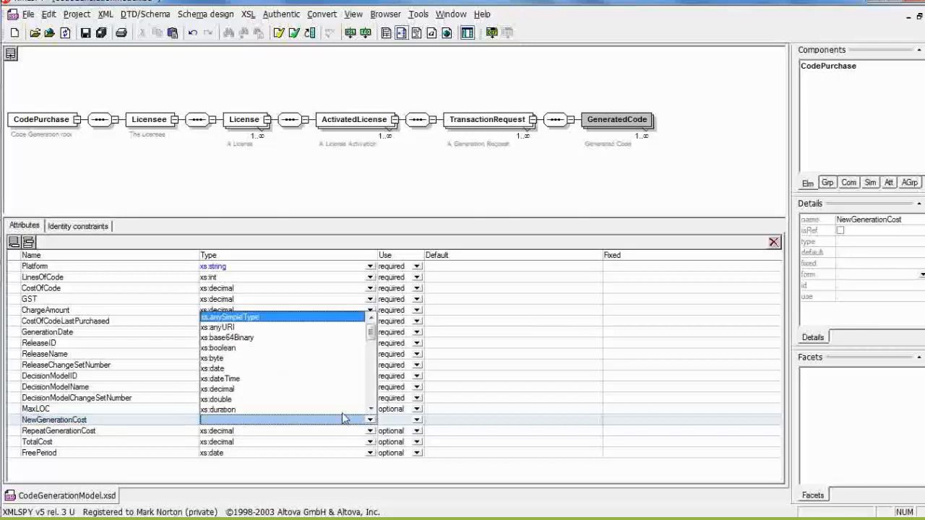
pyautogui.click(226, 390)
pyautogui.click(416, 420)
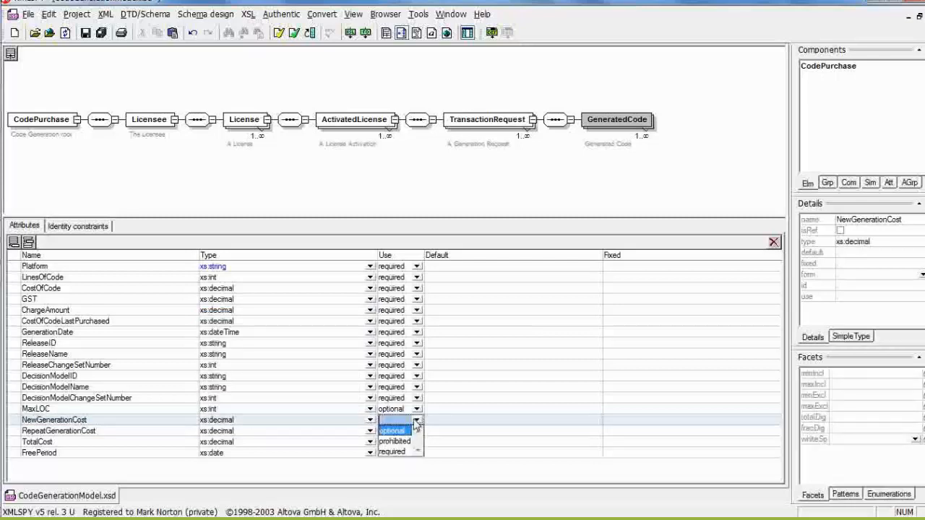
pyautogui.click(395, 431)
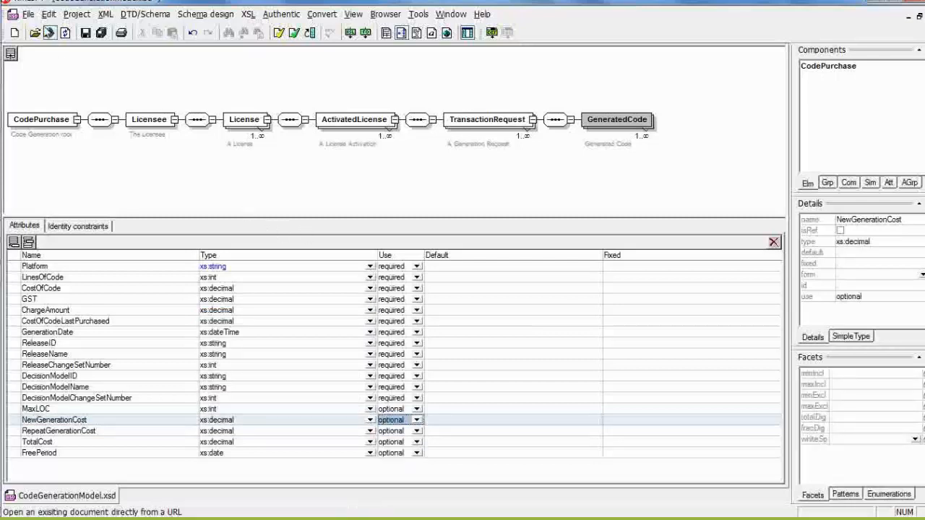
pyautogui.click(28, 14)
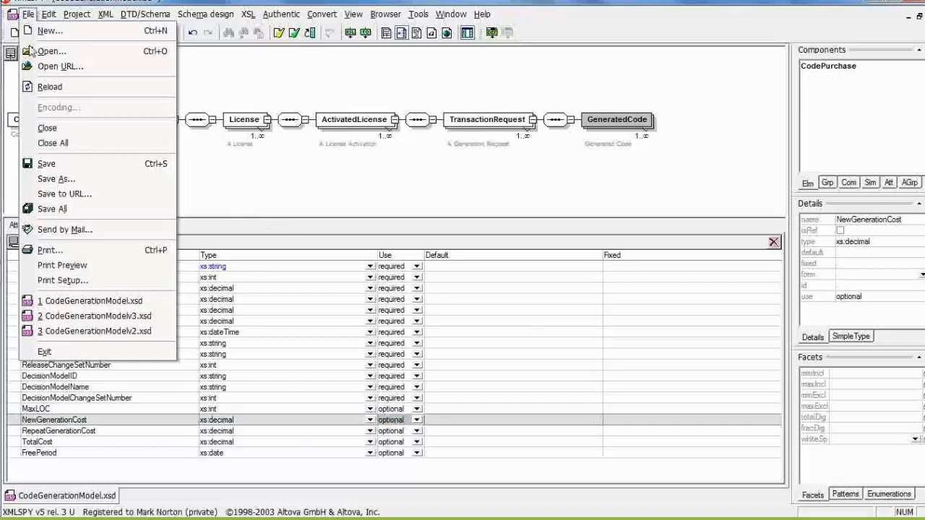
pyautogui.click(45, 163)
# - Switch to Idiom Decision Manager and re-import CodeGenerationModel.xsd as the source schema in Schema Administration
pyautogui.moveTo(3, 133)
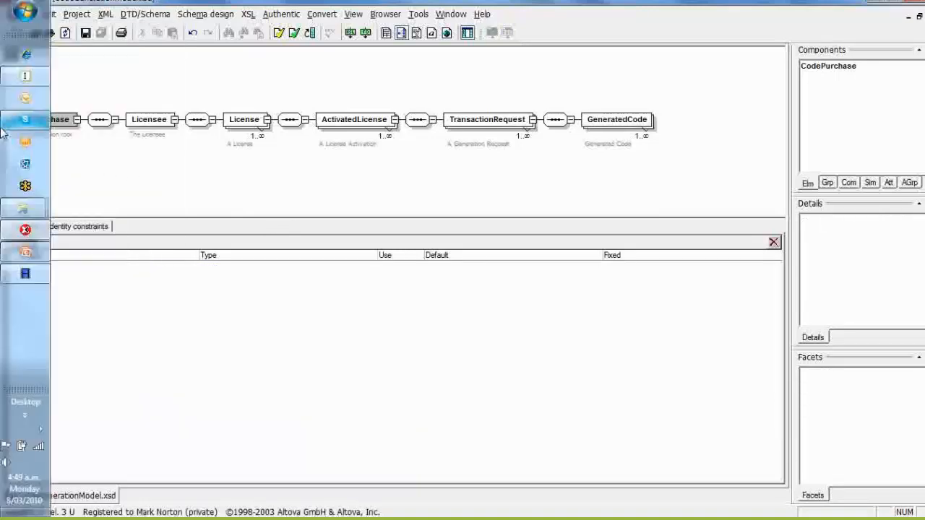
pyautogui.click(31, 79)
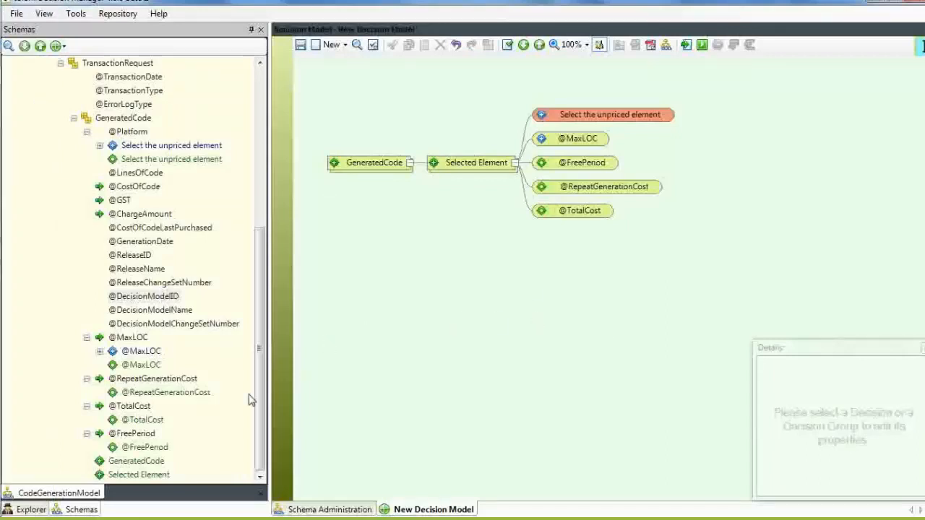
pyautogui.click(76, 15)
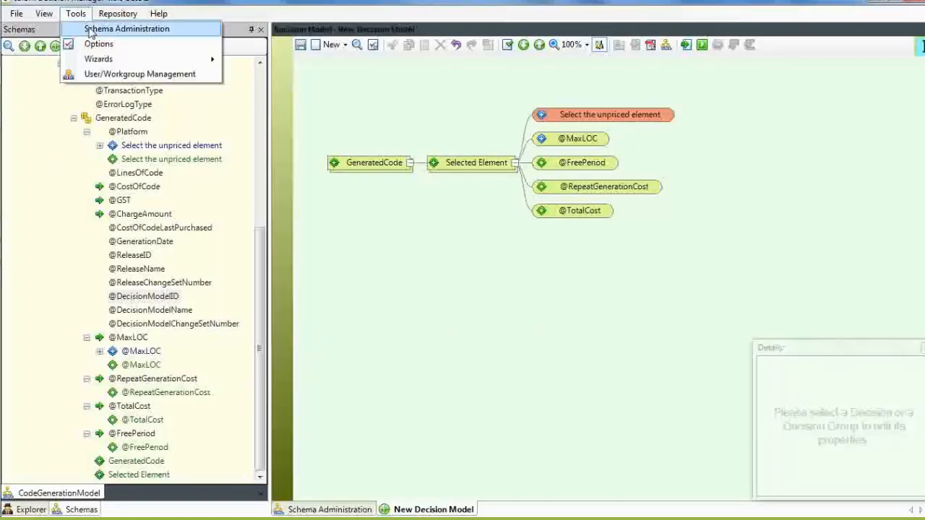
pyautogui.click(100, 33)
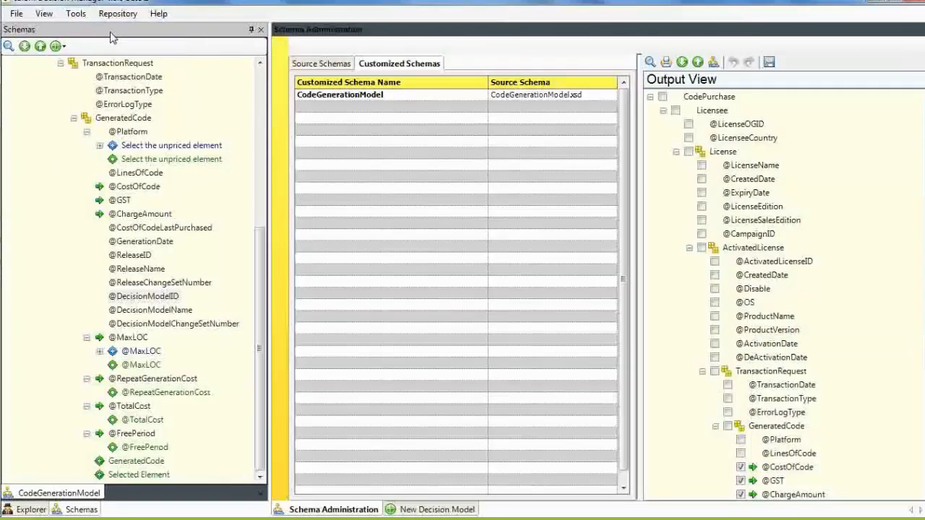
pyautogui.click(326, 65)
pyautogui.rightClick(331, 95)
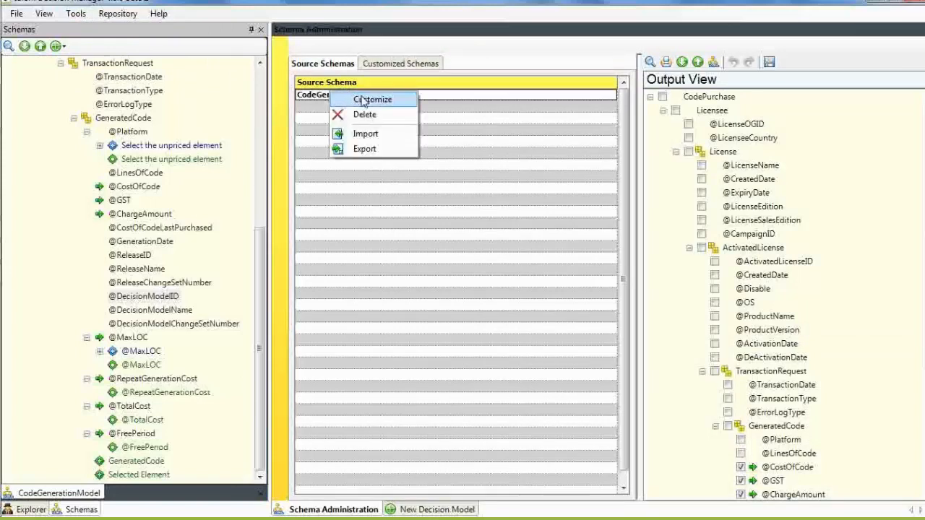
pyautogui.click(366, 135)
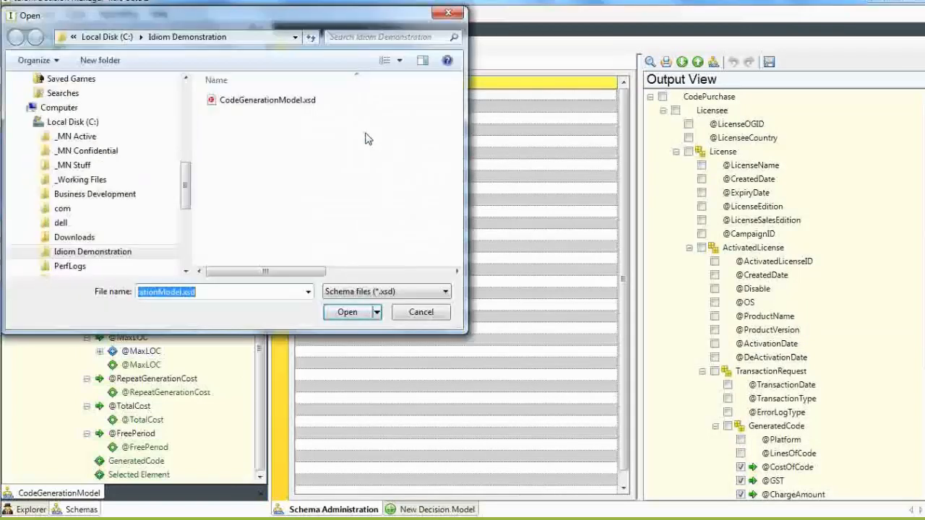
pyautogui.click(303, 101)
pyautogui.click(347, 311)
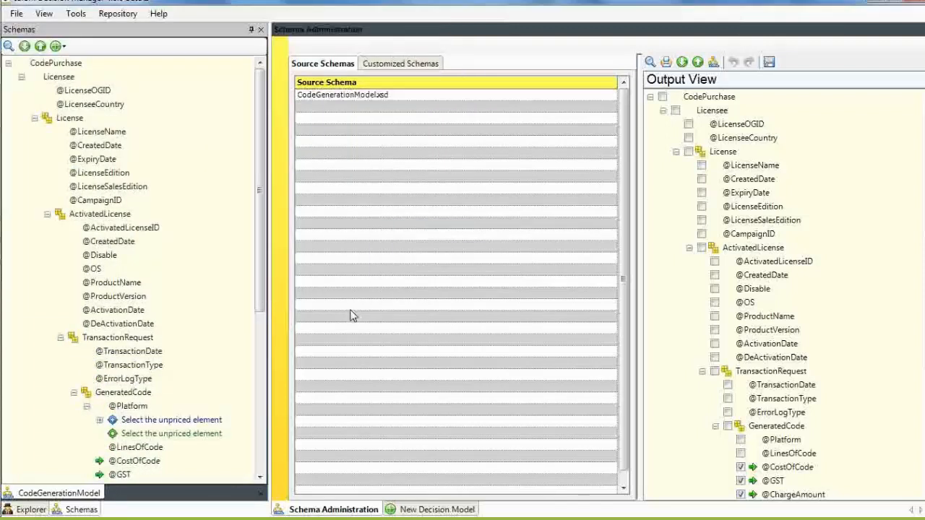
pyautogui.click(401, 63)
pyautogui.rightClick(392, 94)
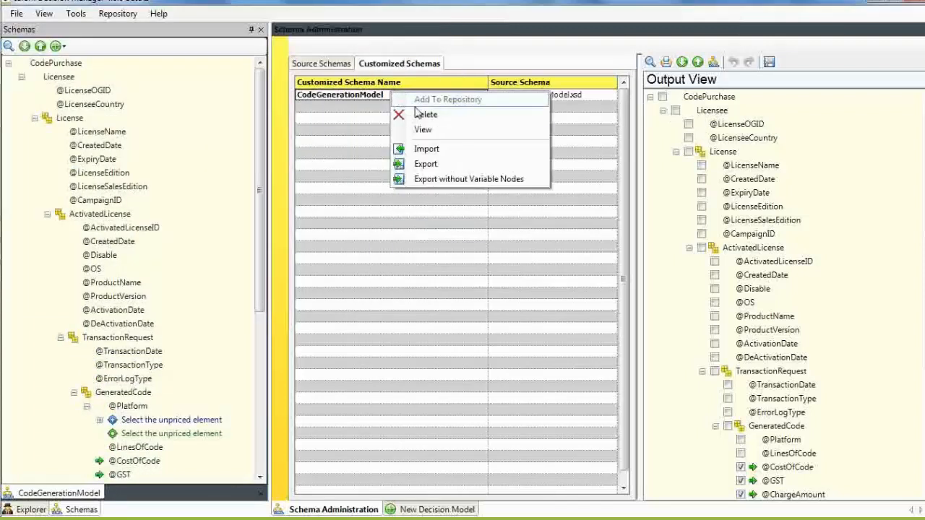
pyautogui.click(424, 130)
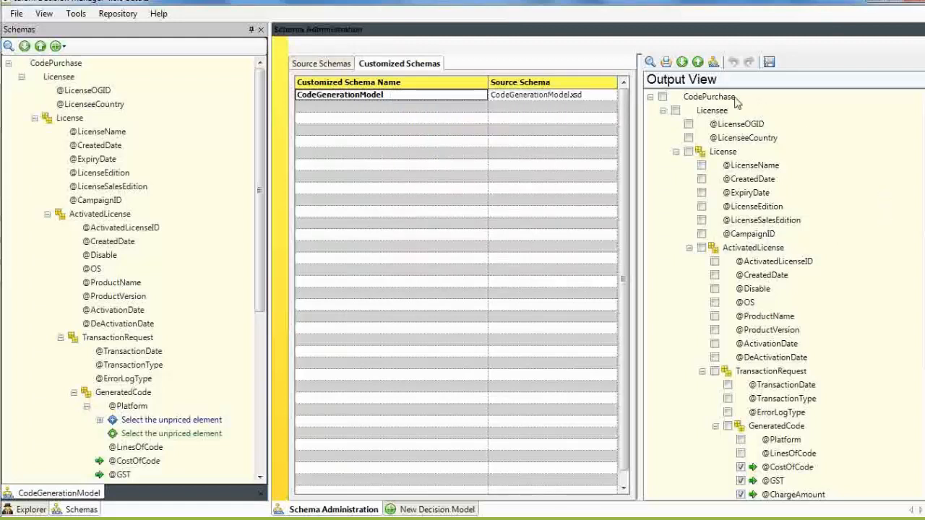
pyautogui.click(713, 62)
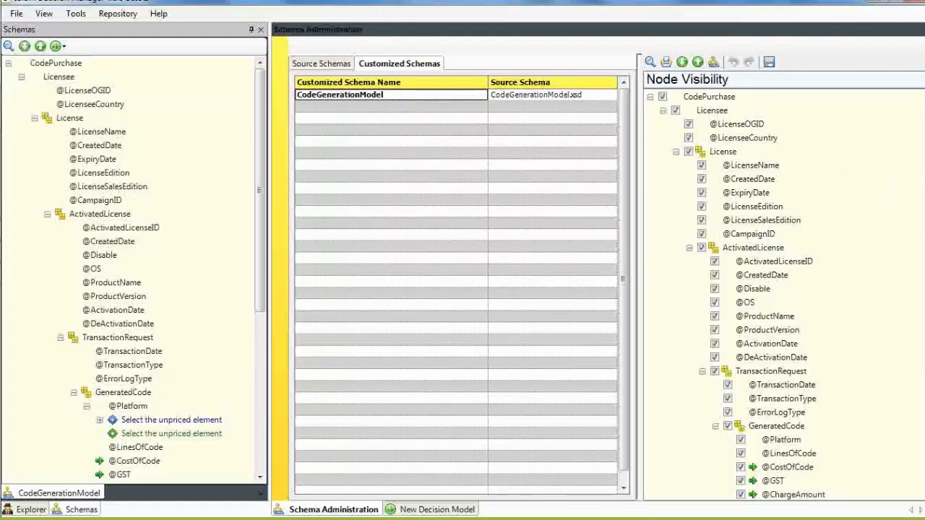
pyautogui.scroll(-4, 781, 289)
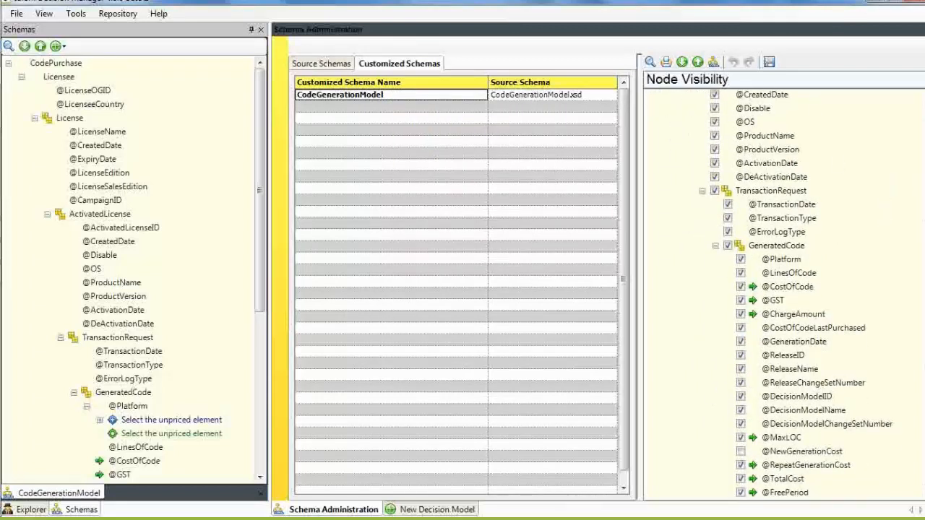
pyautogui.click(740, 450)
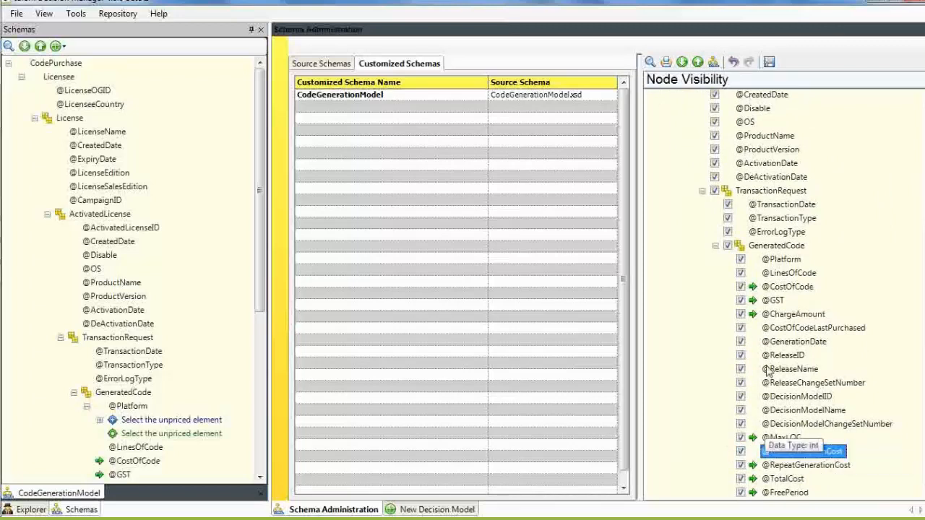
pyautogui.click(713, 62)
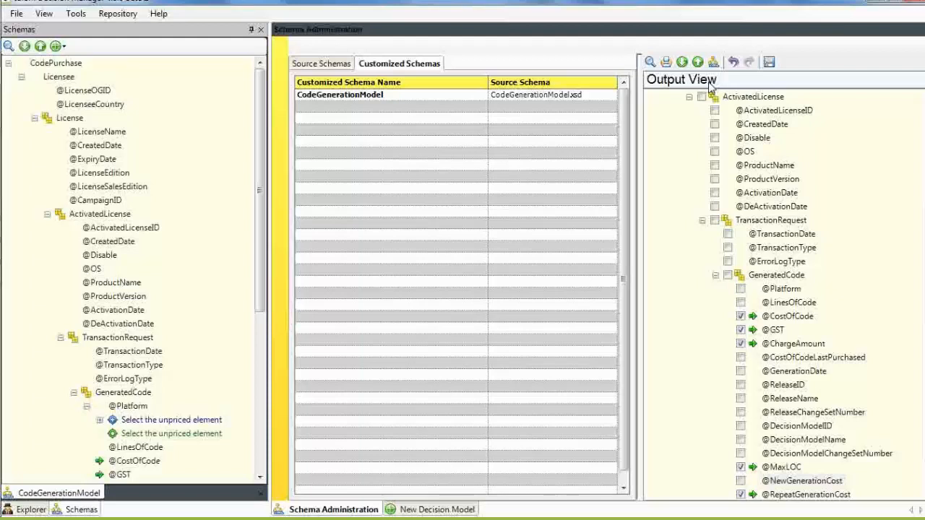
pyautogui.click(741, 481)
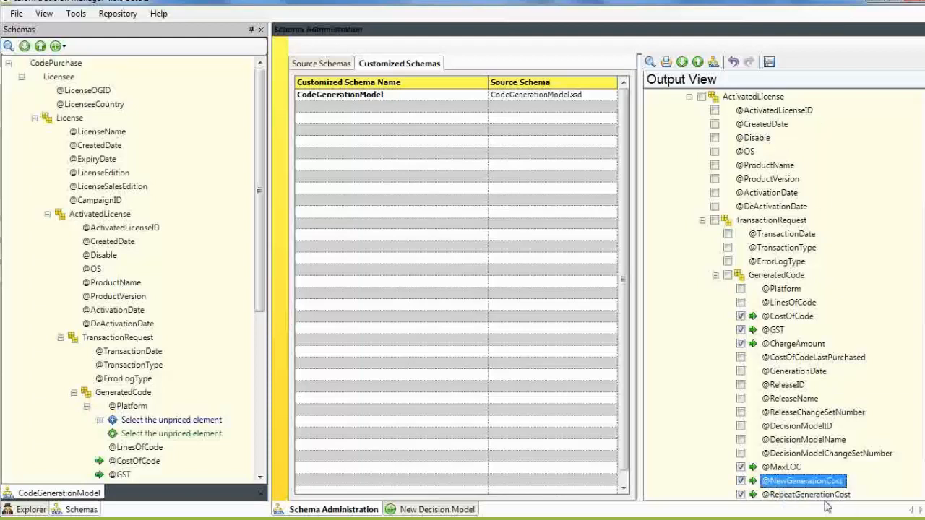
# - Save the customized schema as CodeGenerationModel, overwriting the existing one and saving New Decision Model
pyautogui.click(768, 62)
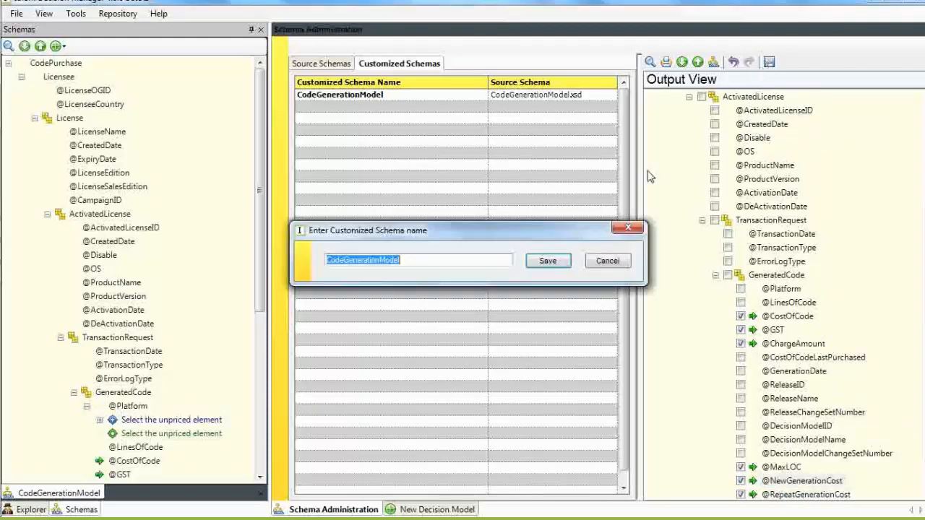
pyautogui.click(549, 261)
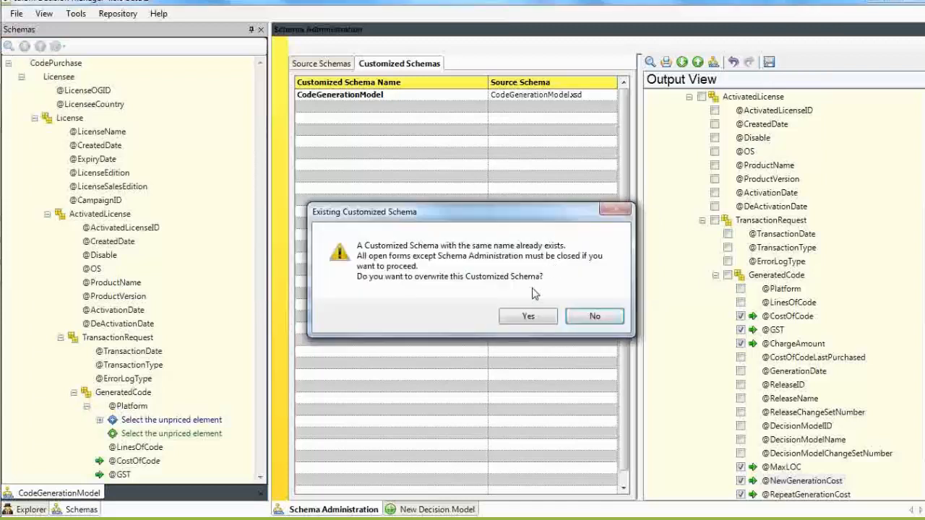
pyautogui.click(528, 316)
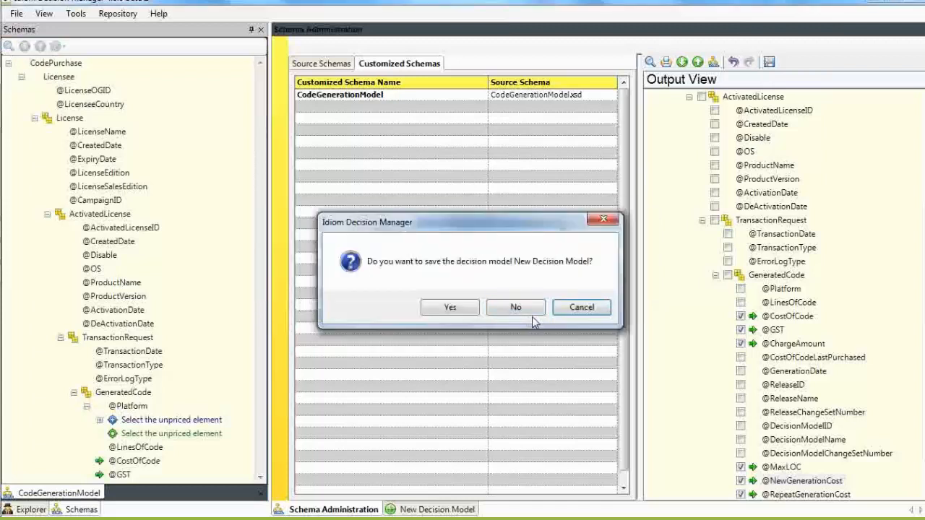
pyautogui.click(453, 307)
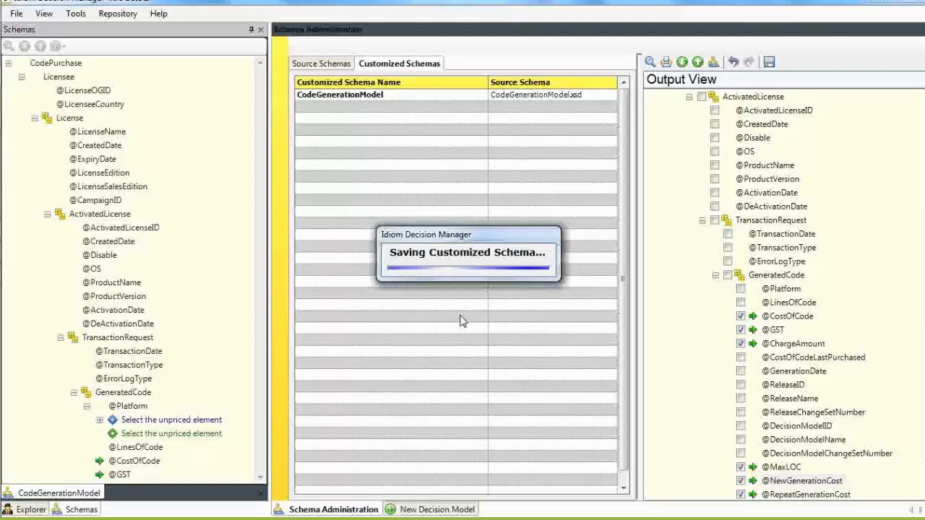
pyautogui.click(31, 509)
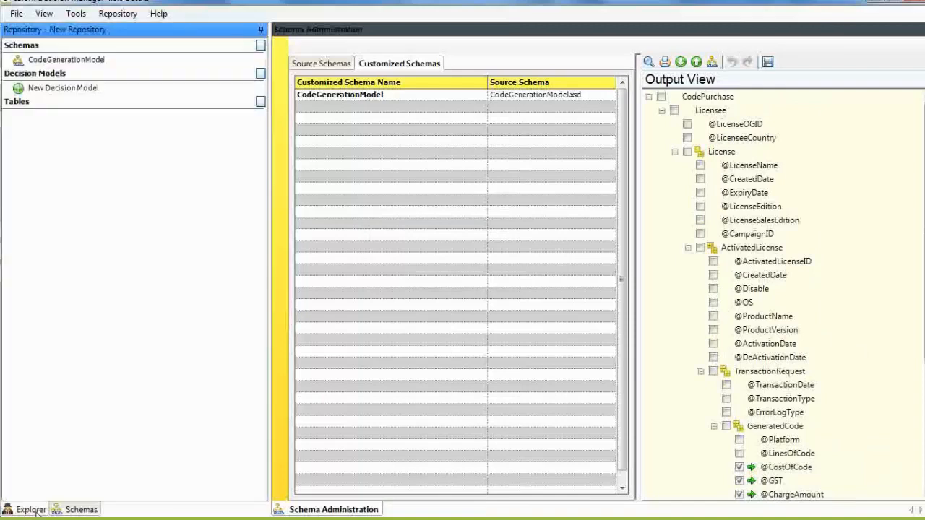
pyautogui.doubleClick(59, 89)
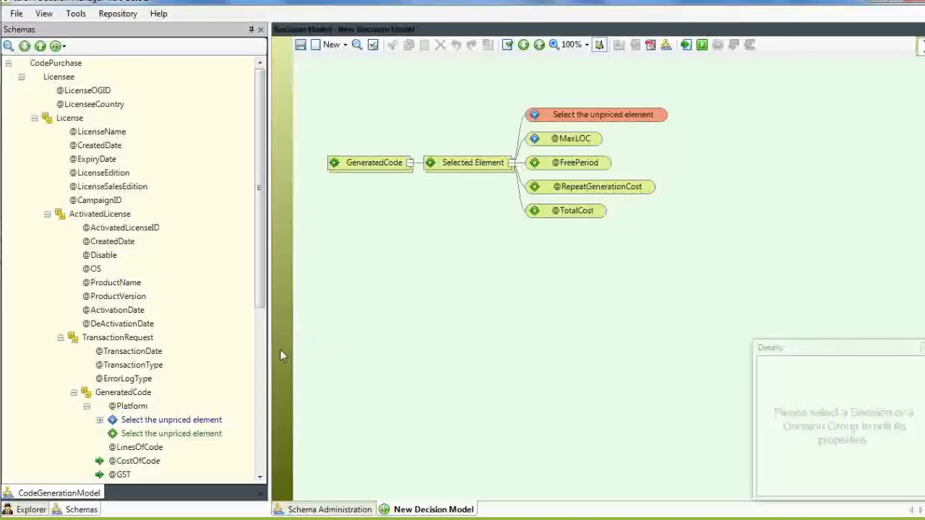
pyautogui.moveTo(259, 292); pyautogui.dragTo(258, 477)
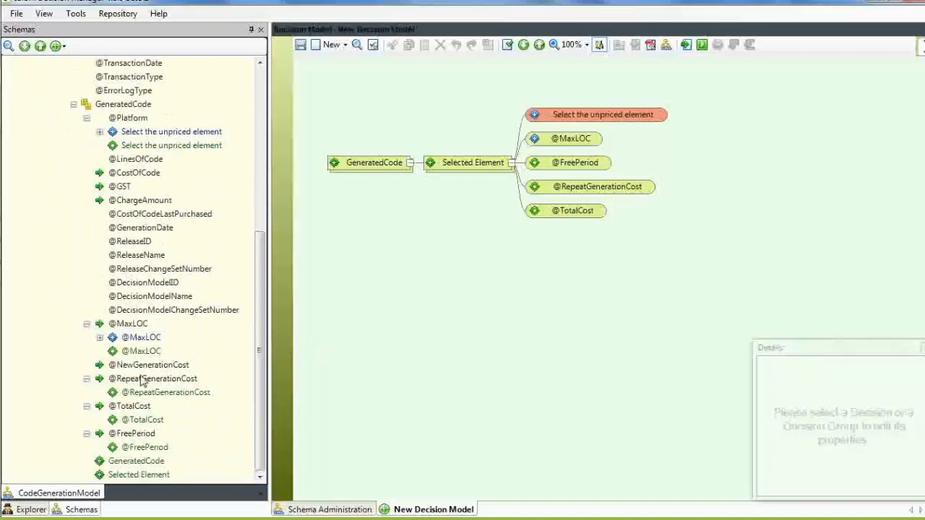
pyautogui.moveTo(141, 367); pyautogui.dragTo(565, 158)
pyautogui.click(510, 187)
pyautogui.rightClick(652, 179)
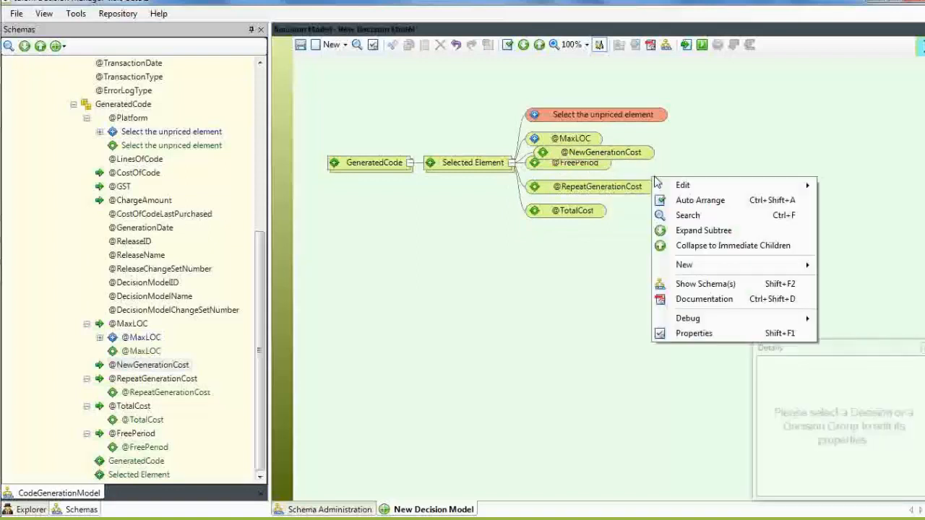
pyautogui.click(682, 200)
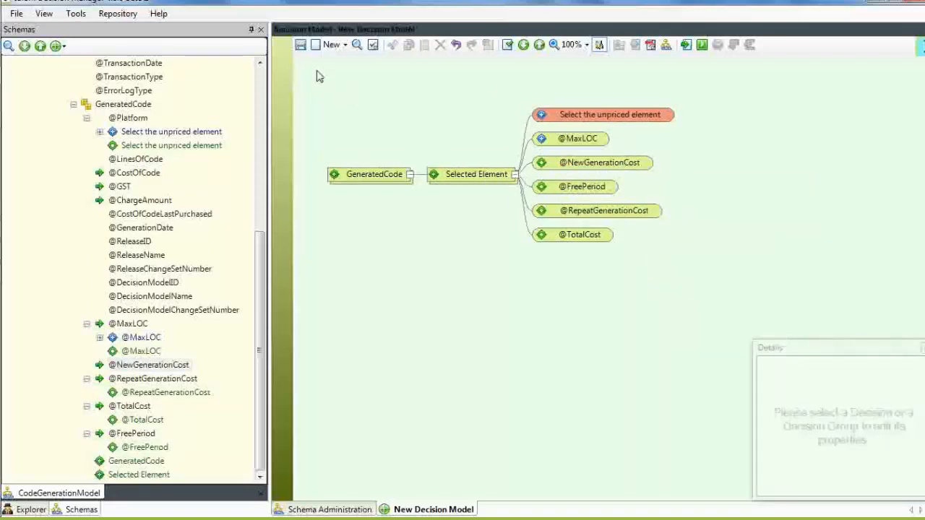
pyautogui.click(302, 48)
pyautogui.click(556, 165)
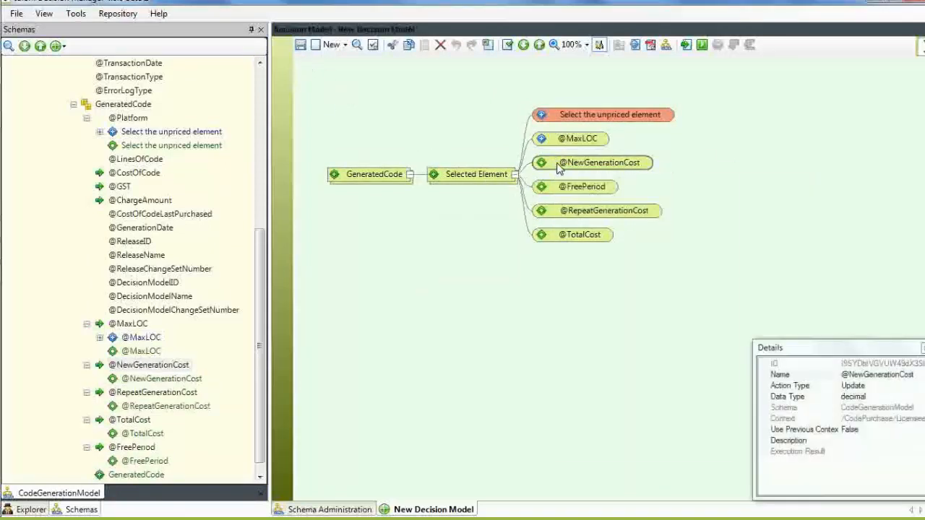
pyautogui.rightClick(558, 167)
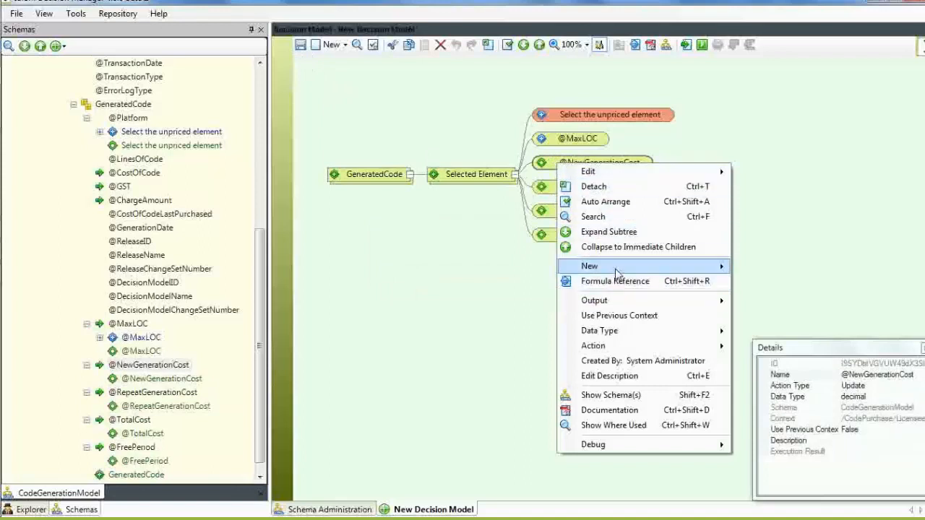
pyautogui.moveTo(614, 266)
pyautogui.click(781, 297)
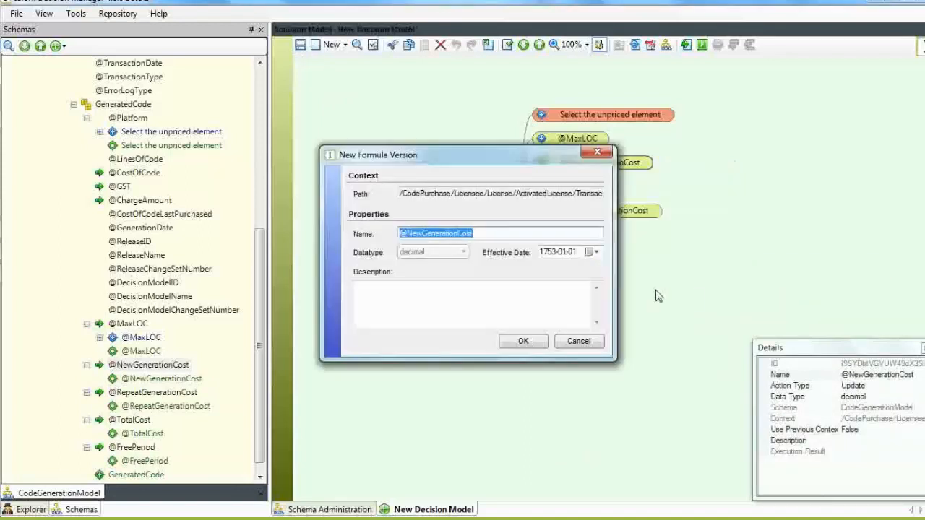
pyautogui.click(523, 343)
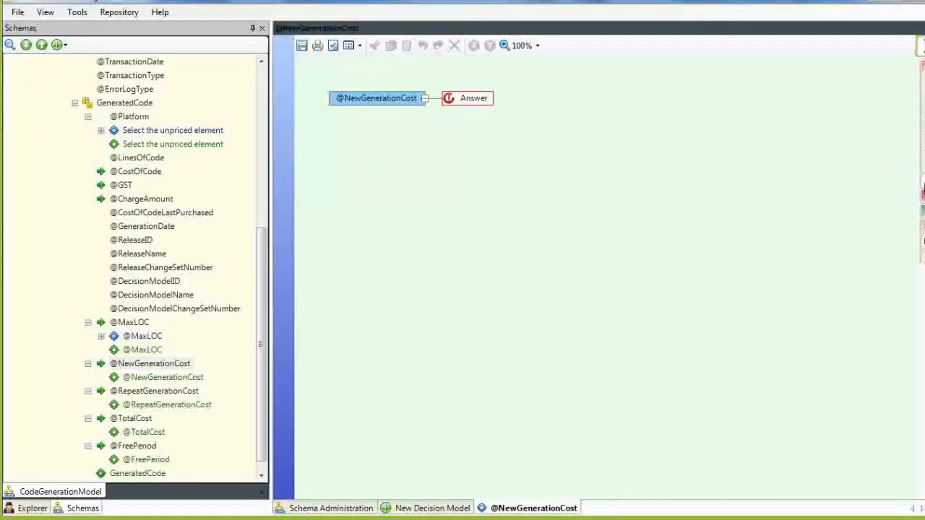
pyautogui.moveTo(923, 187)
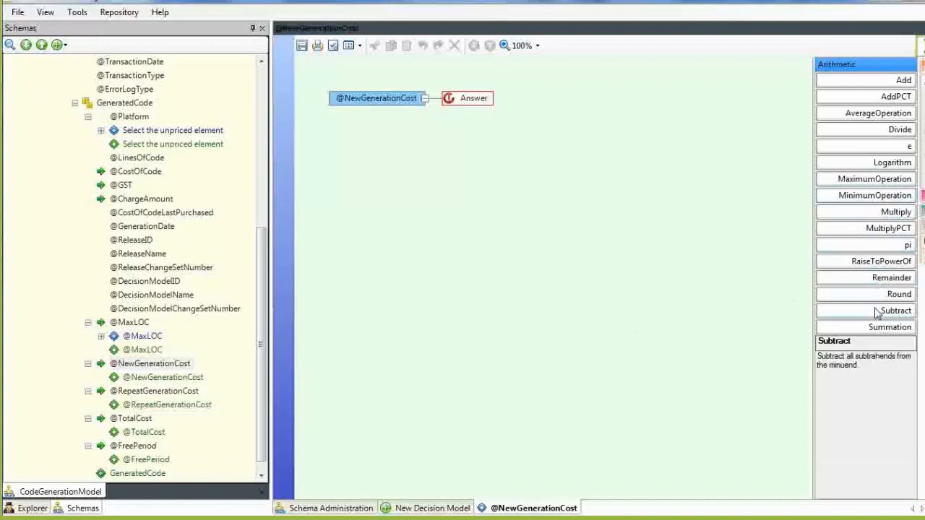
pyautogui.moveTo(876, 311); pyautogui.dragTo(501, 289)
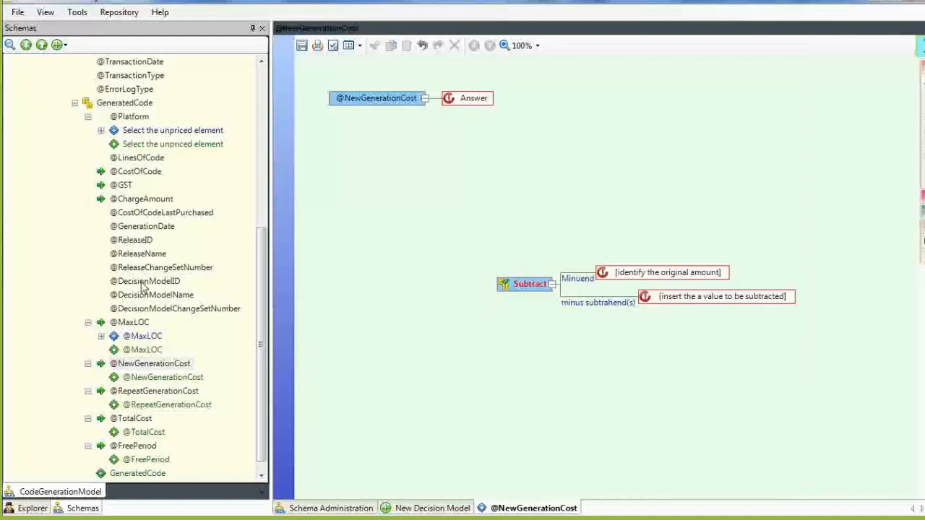
pyautogui.moveTo(147, 162); pyautogui.dragTo(680, 274)
pyautogui.click(723, 281)
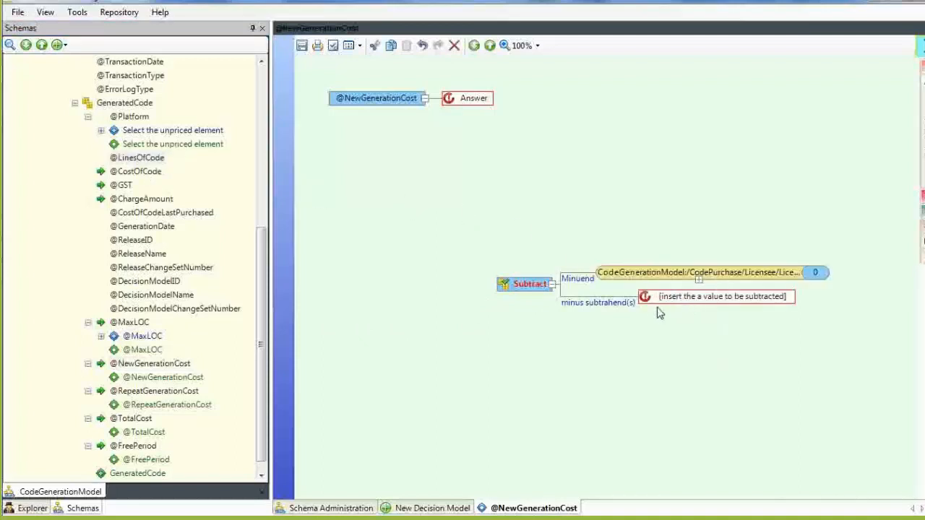
pyautogui.moveTo(134, 325); pyautogui.dragTo(685, 308)
pyautogui.click(694, 304)
pyautogui.click(623, 341)
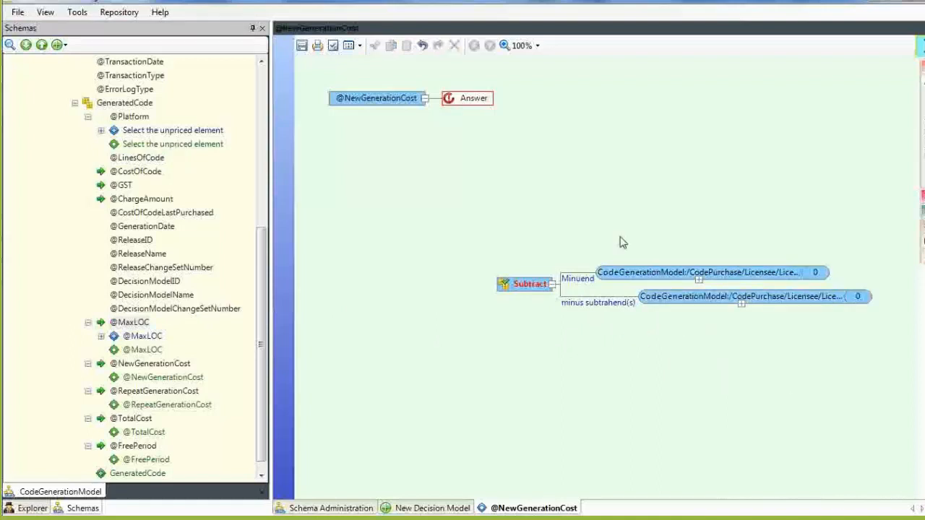
# - Insert a Divide function as the formula's answer, with the Subtract function as dividend and 1000 as divisor
pyautogui.click(922, 105)
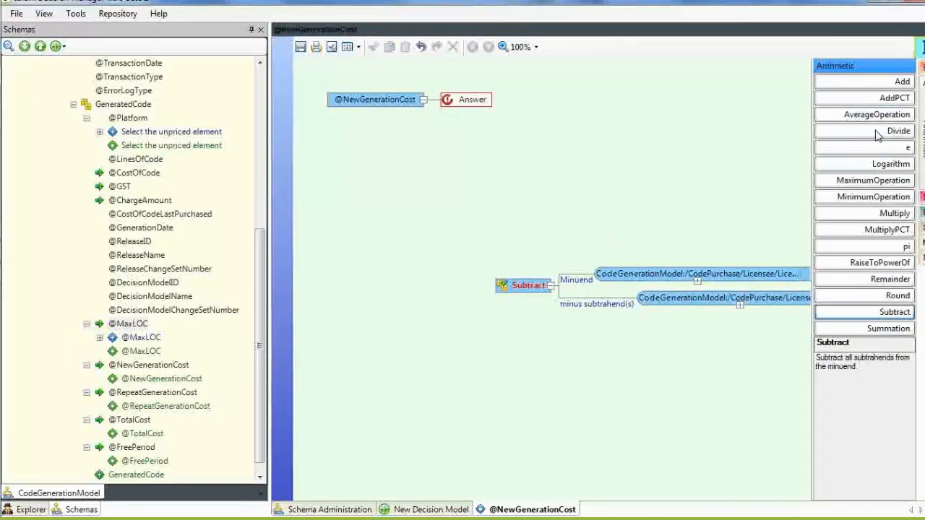
pyautogui.moveTo(876, 133); pyautogui.dragTo(570, 139)
pyautogui.moveTo(494, 112); pyautogui.dragTo(488, 109)
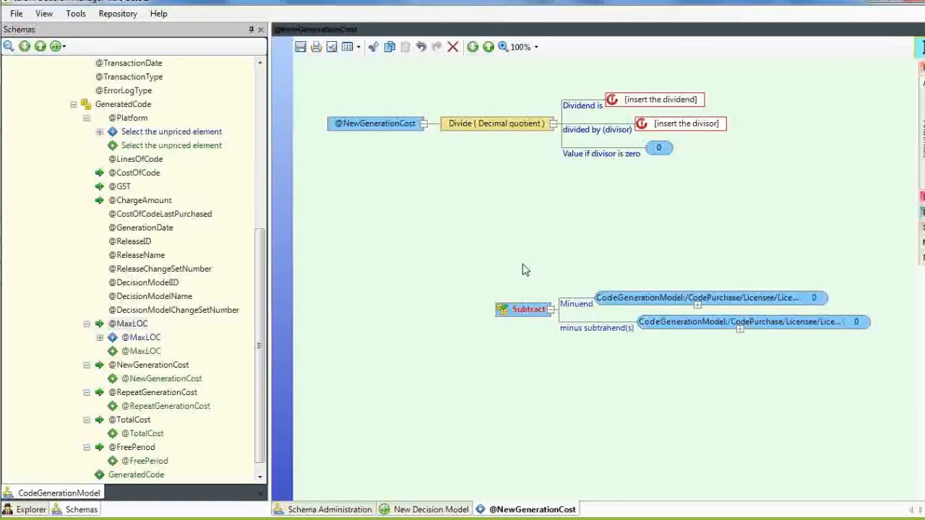
pyautogui.moveTo(510, 306); pyautogui.dragTo(638, 101)
pyautogui.click(690, 151)
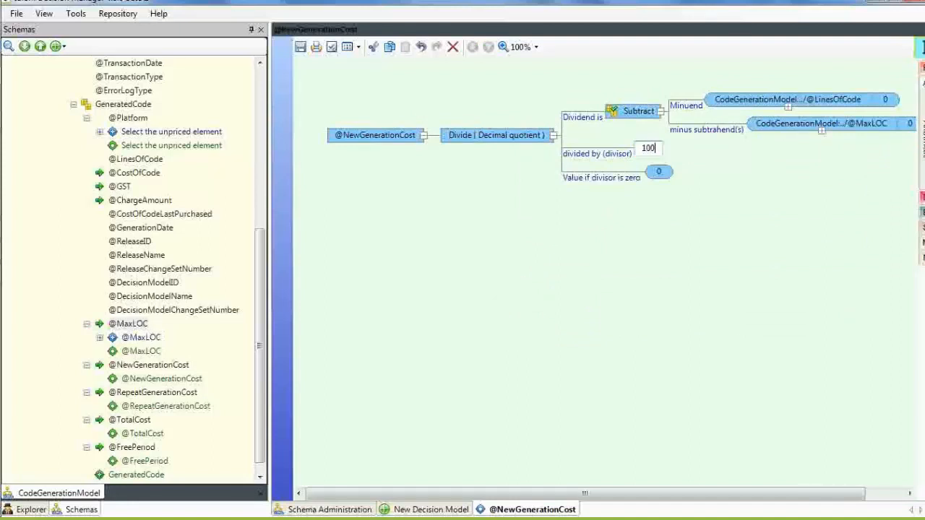
pyautogui.click(511, 132)
pyautogui.click(505, 139)
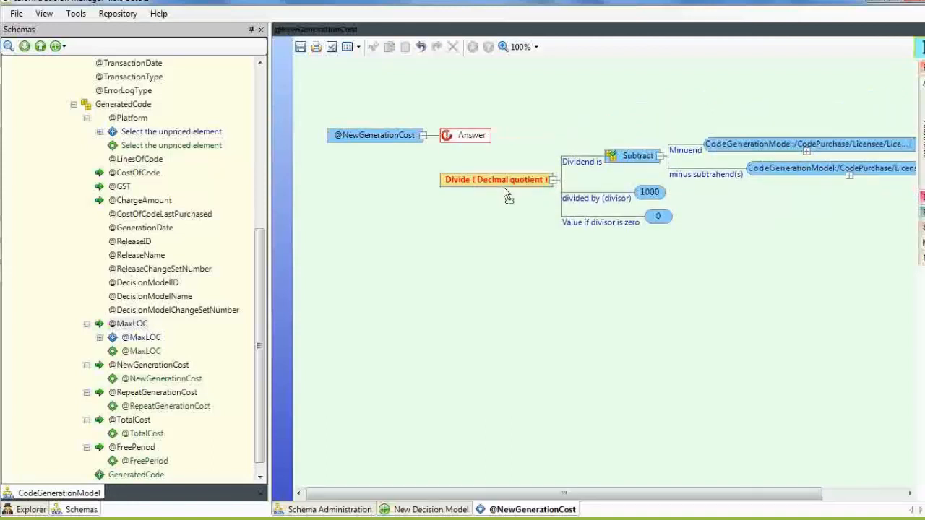
pyautogui.moveTo(922, 131)
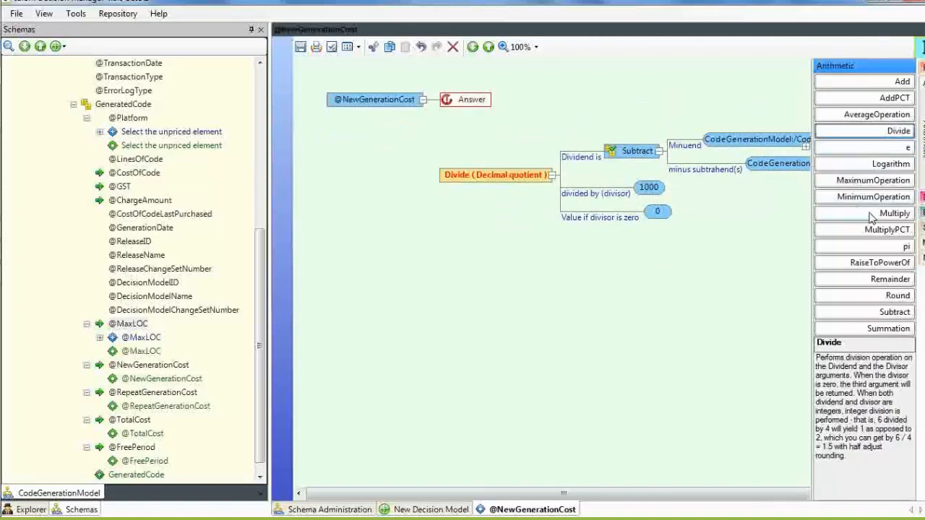
pyautogui.moveTo(871, 218); pyautogui.dragTo(474, 106)
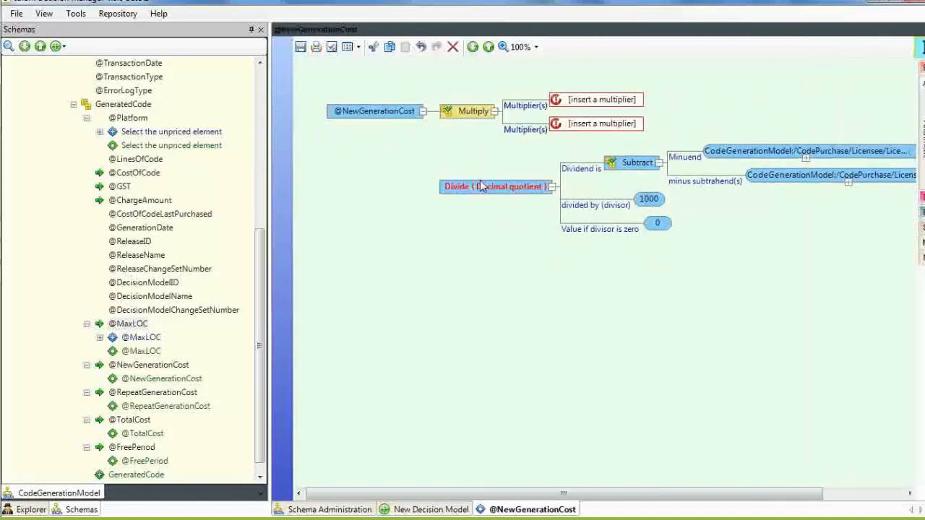
pyautogui.moveTo(481, 186); pyautogui.dragTo(589, 140)
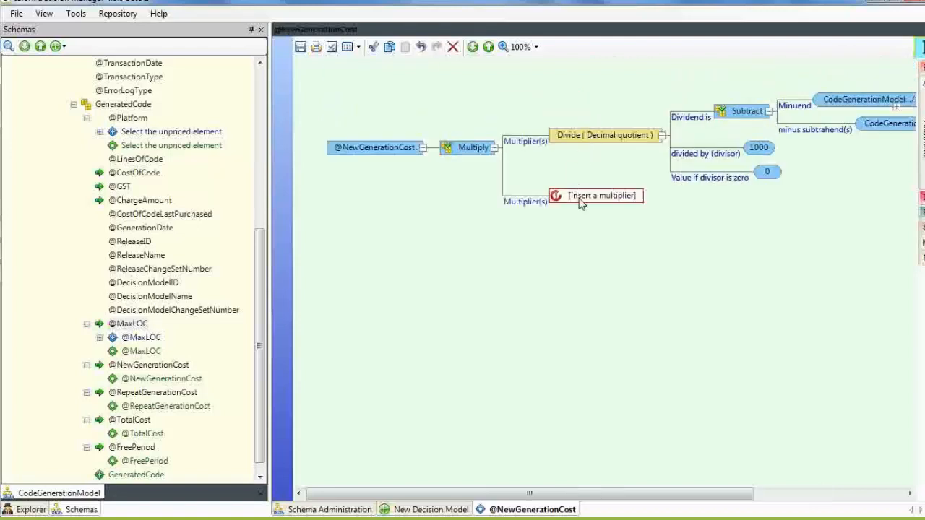
pyautogui.doubleClick(582, 201)
pyautogui.write('10')
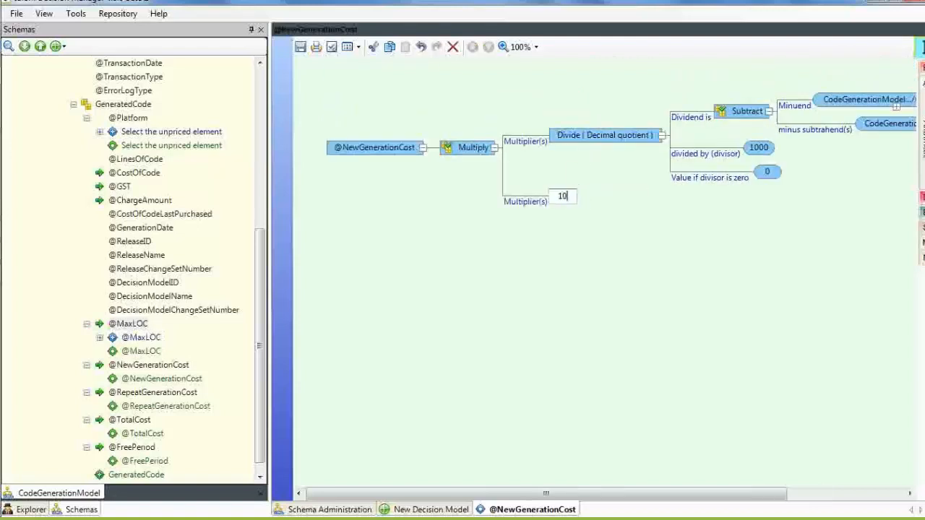
pyautogui.click(567, 309)
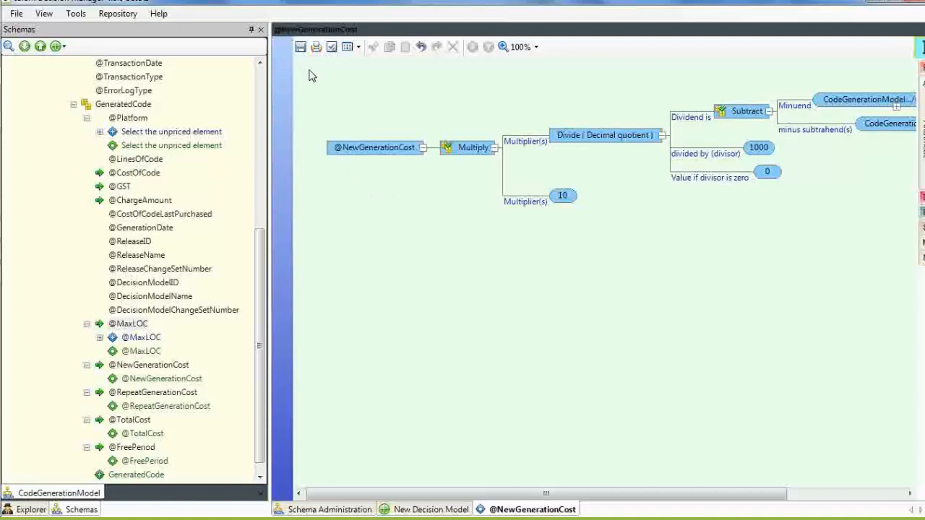
pyautogui.click(300, 46)
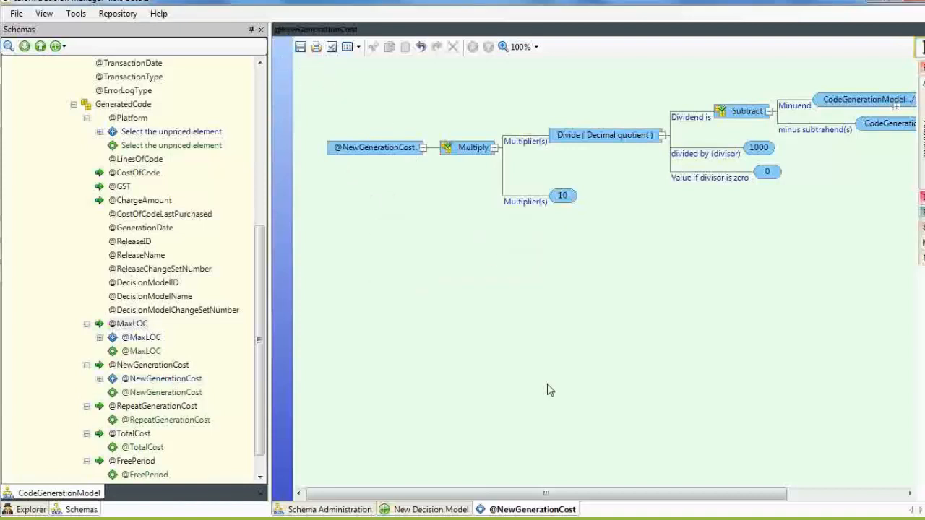
pyautogui.moveTo(578, 493); pyautogui.dragTo(712, 510)
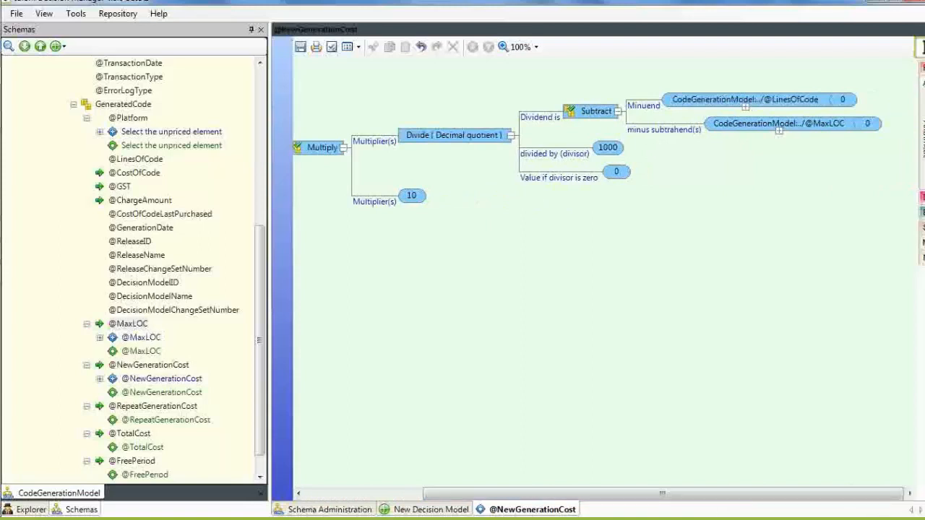
pyautogui.click(924, 30)
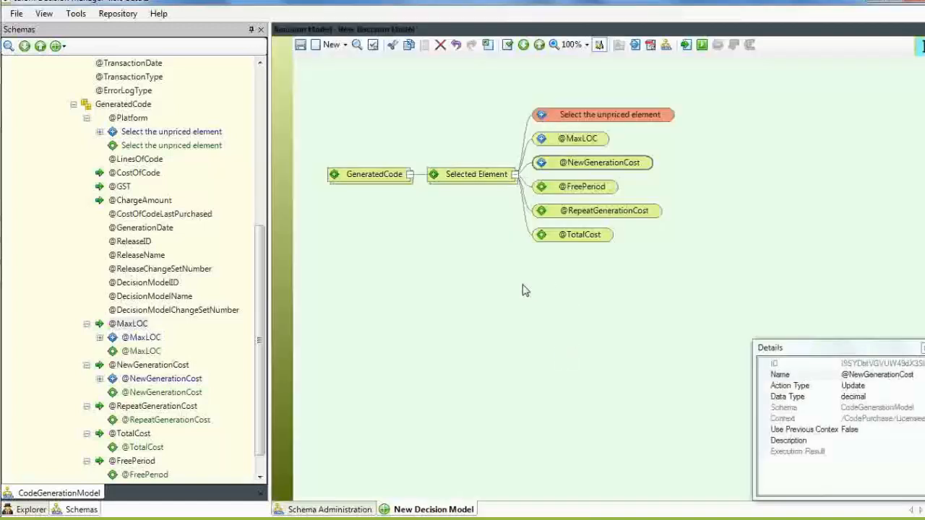
pyautogui.click(301, 45)
# - Open the test document builder for New Decision Model and add 1 more GeneratedCode node under TransactionRequest
pyautogui.click(689, 46)
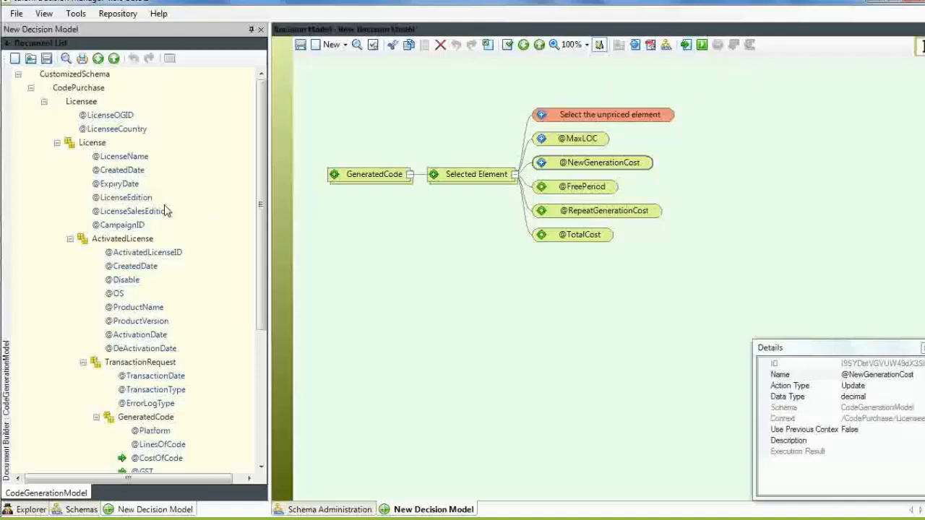
pyautogui.moveTo(260, 172); pyautogui.dragTo(258, 337)
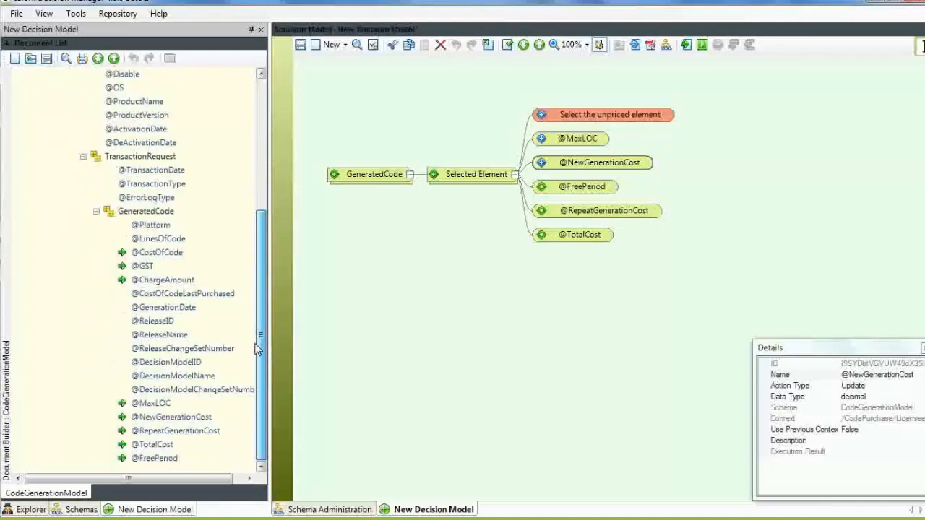
pyautogui.click(152, 158)
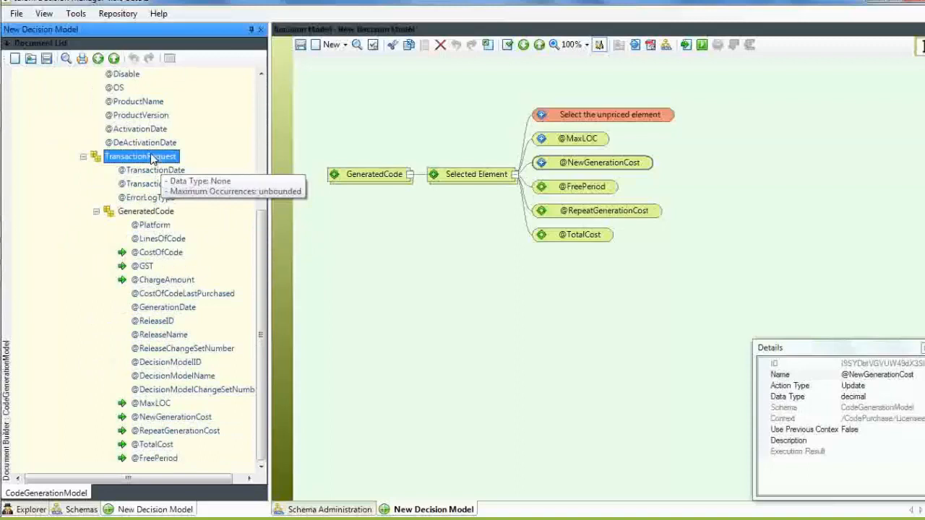
pyautogui.rightClick(151, 158)
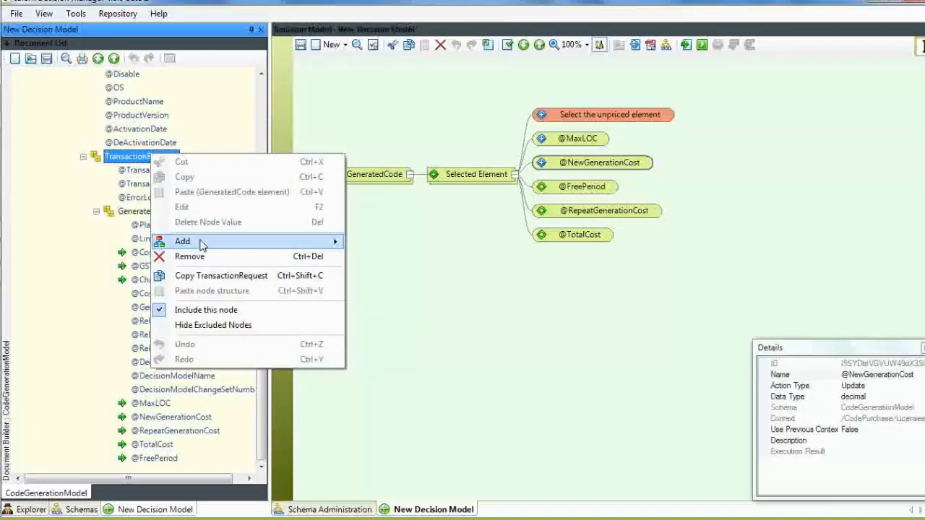
pyautogui.moveTo(200, 242)
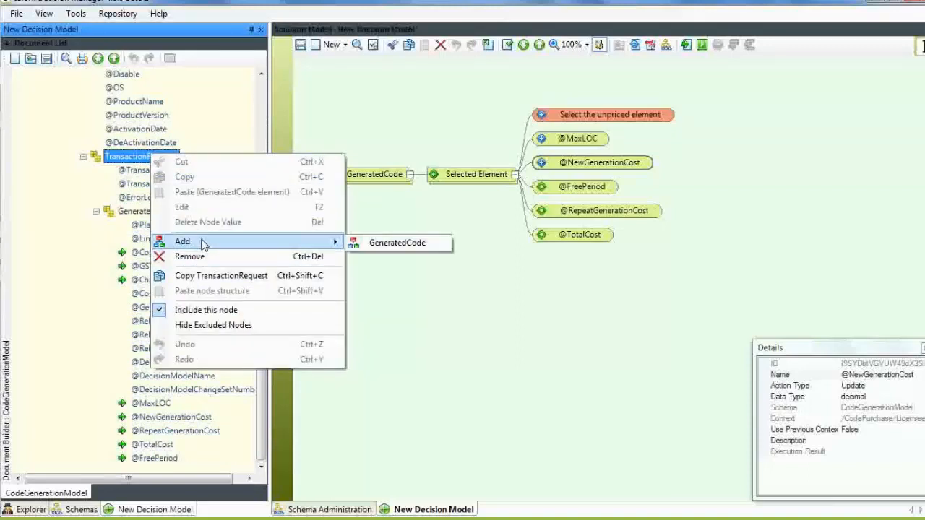
pyautogui.click(373, 244)
pyautogui.write('1')
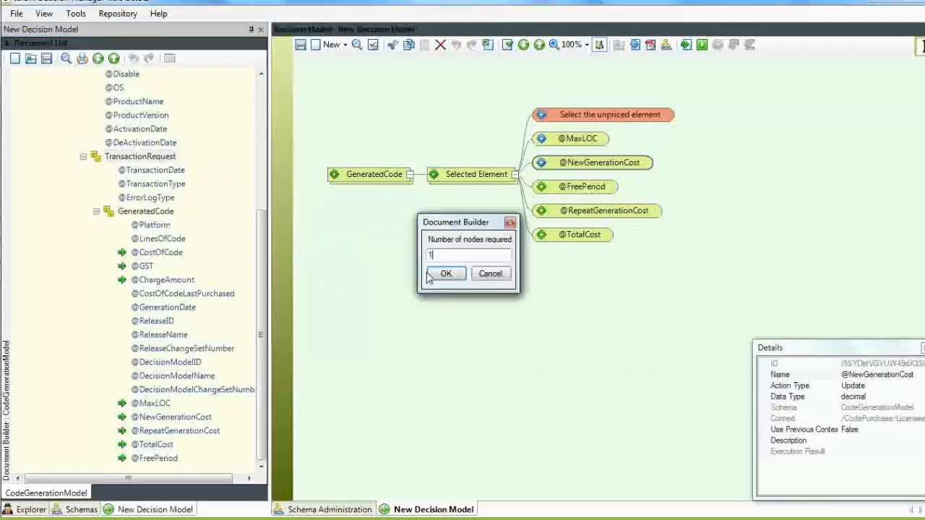
pyautogui.click(442, 273)
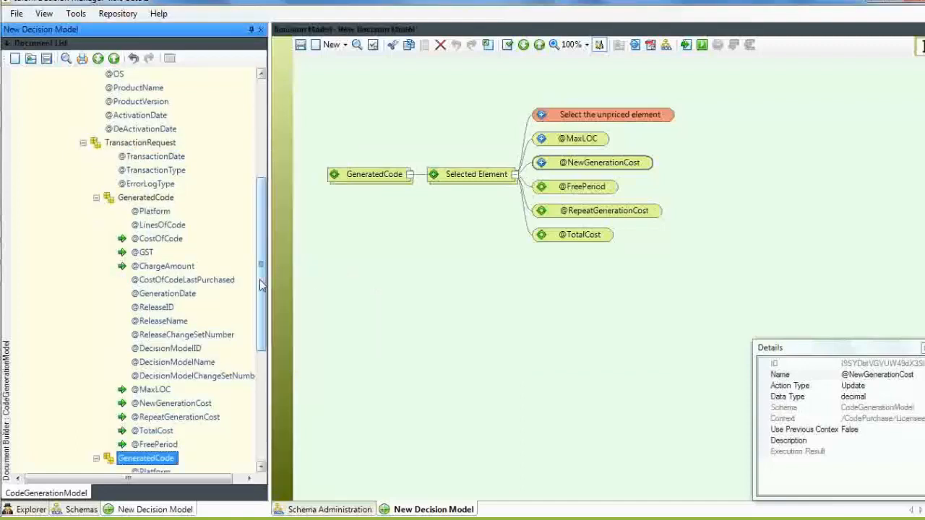
pyautogui.scroll(-1, 261, 286)
pyautogui.click(165, 200)
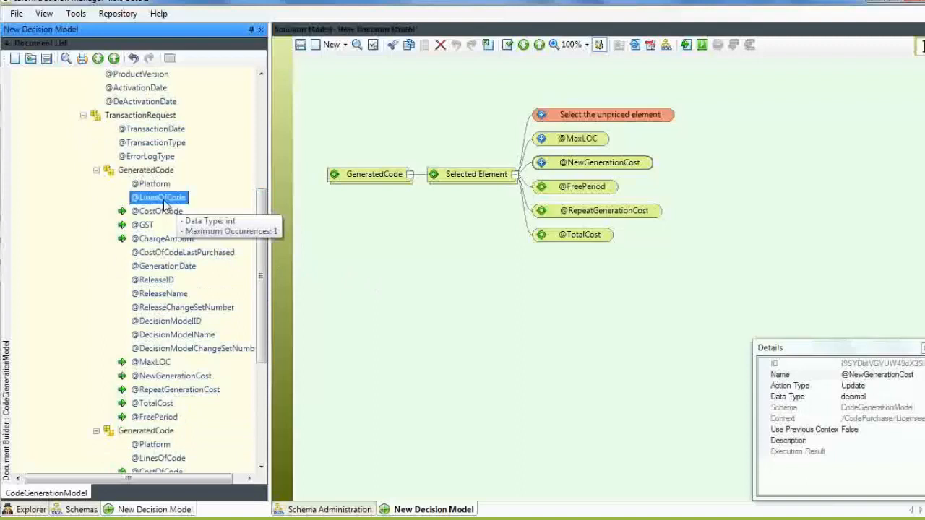
pyautogui.write('2000')
pyautogui.click(168, 215)
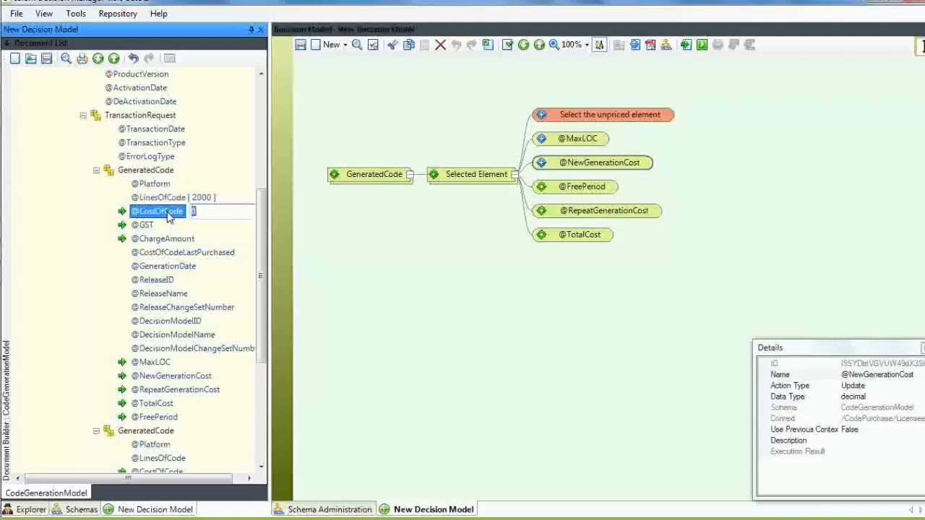
pyautogui.write('20')
pyautogui.scroll(-5, 217, 245)
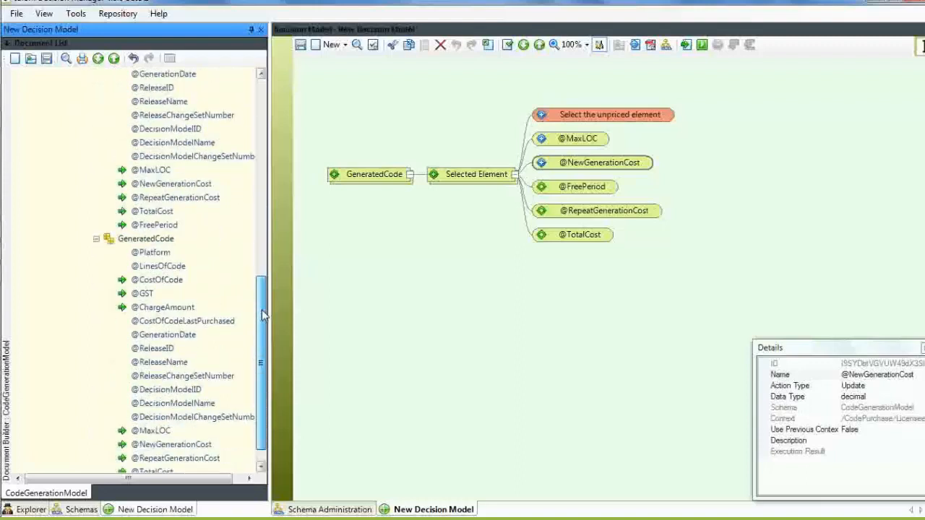
pyautogui.click(186, 267)
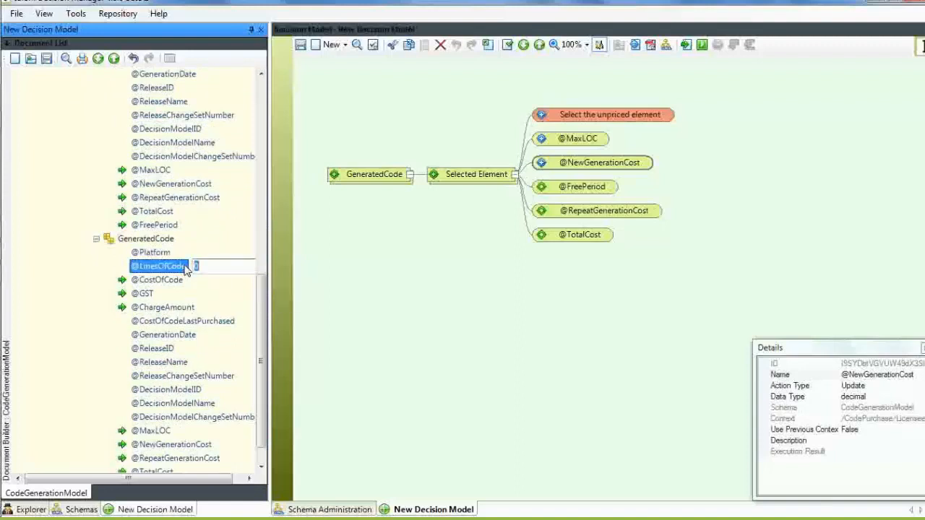
pyautogui.write('3000')
# - Debug New Decision Model with the test document and examine the values calculated in the second GeneratedCode node
pyautogui.click(704, 47)
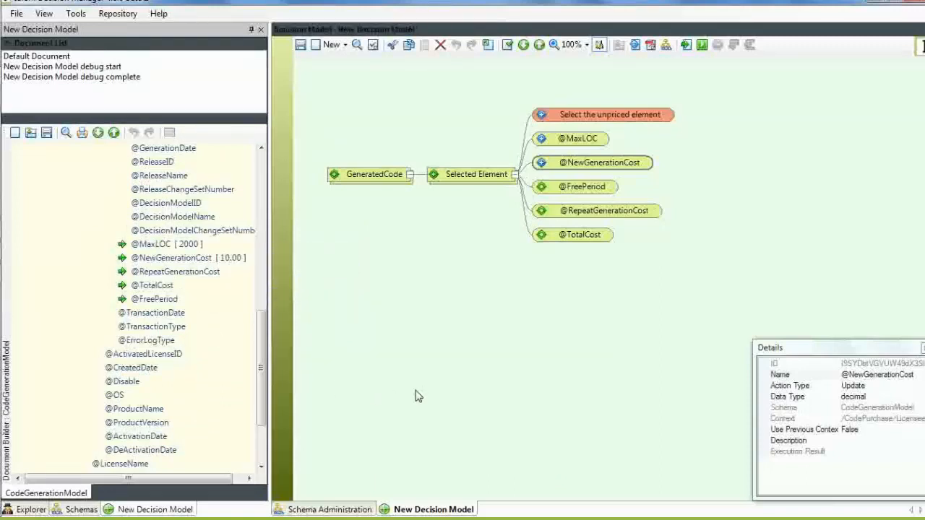
pyautogui.scroll(4, 273, 325)
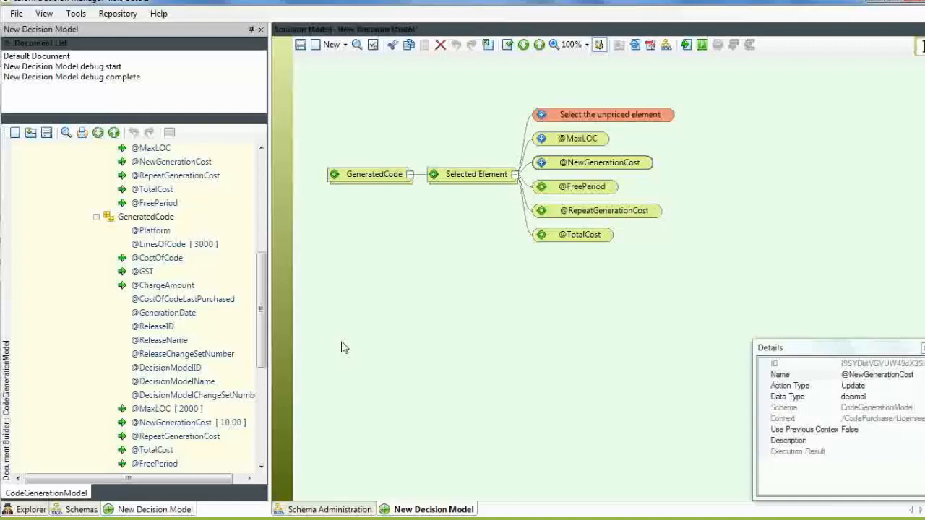
pyautogui.click(439, 341)
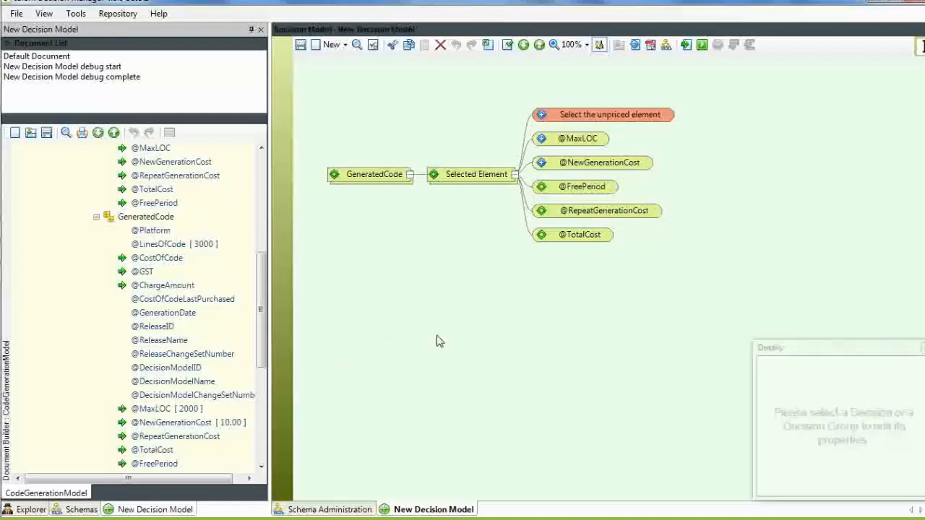